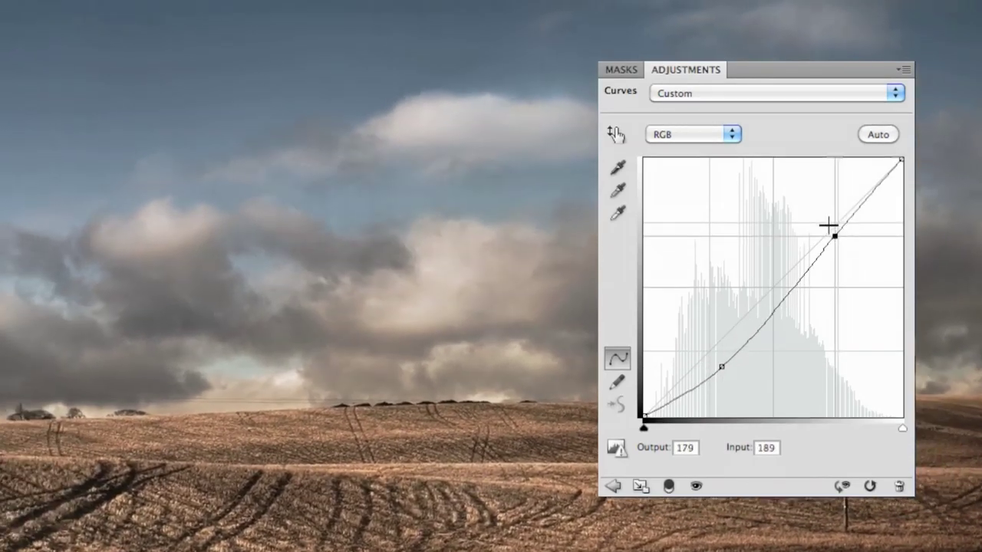
Raise the upper curve point so Input 175 maps to Output 198
{"action": "left_click_drag", "start_coordinate": [834, 235], "coordinate": [813, 213]}
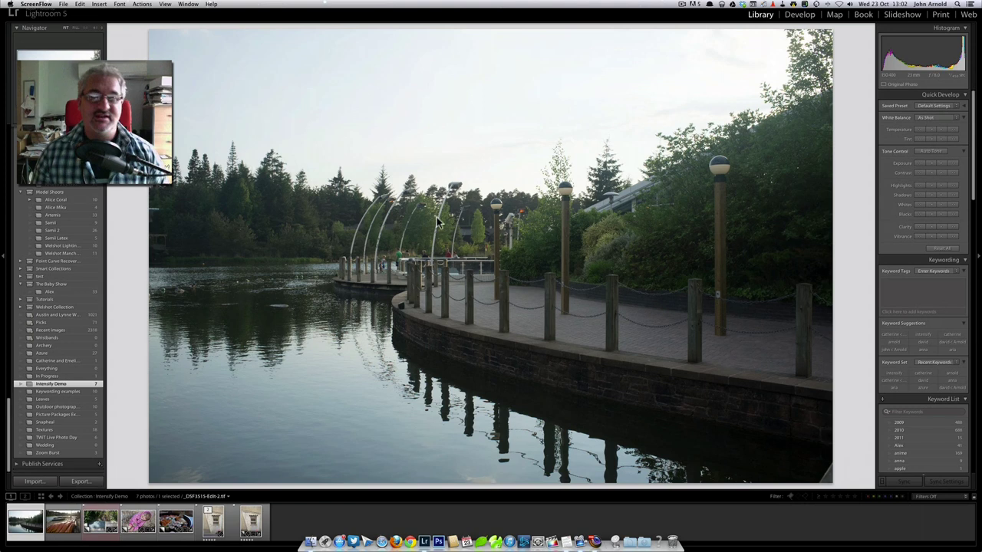
Put Lightroom into full-screen mode (Shift+F) so the menu bar and dock disappear
{"action": "key", "text": "shift+f"}
{"action": "key", "text": "z"}
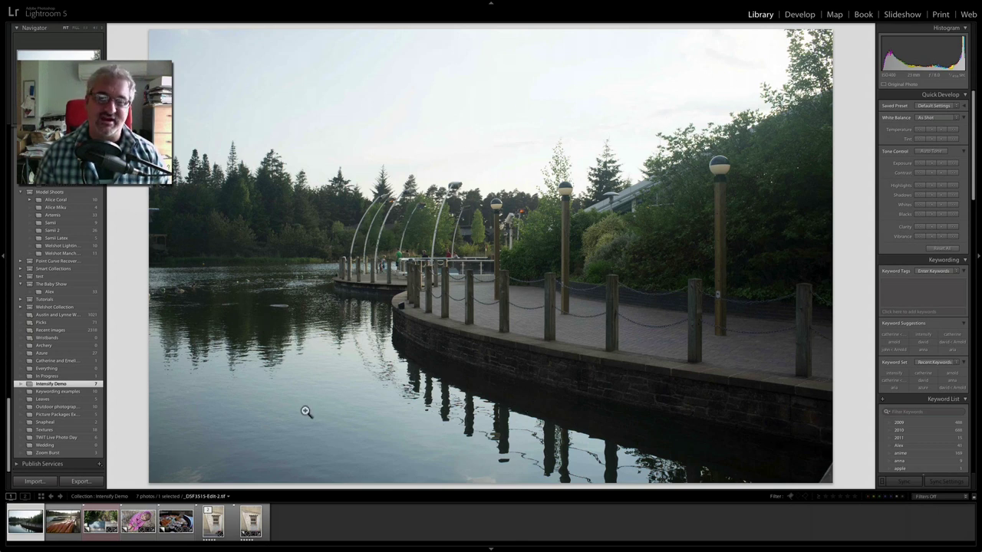
Send the lakeside photo to Intensify Pro via Edit In, choosing Edit Original
{"action": "right_click", "coordinate": [20, 526]}
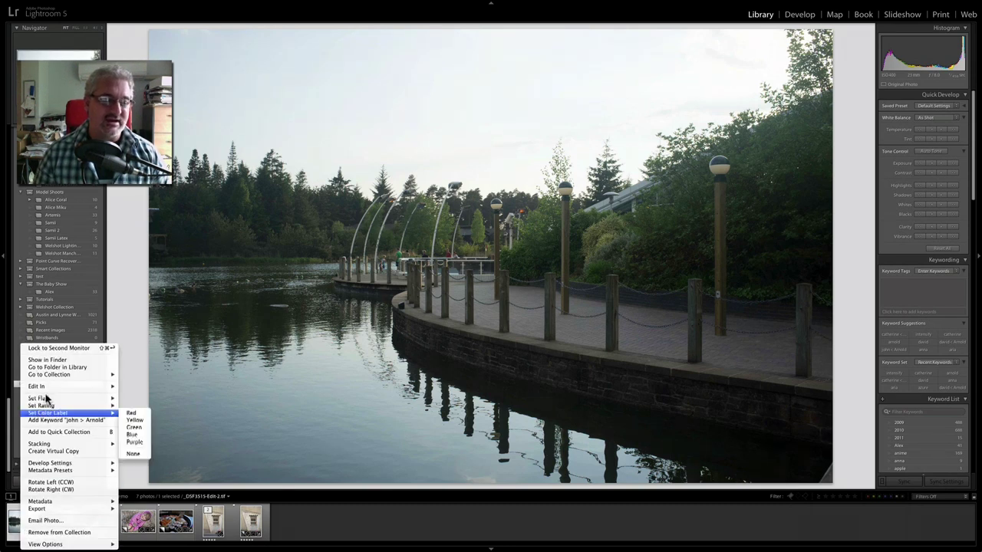
{"action": "mouse_move", "coordinate": [47, 387]}
{"action": "left_click", "coordinate": [173, 435]}
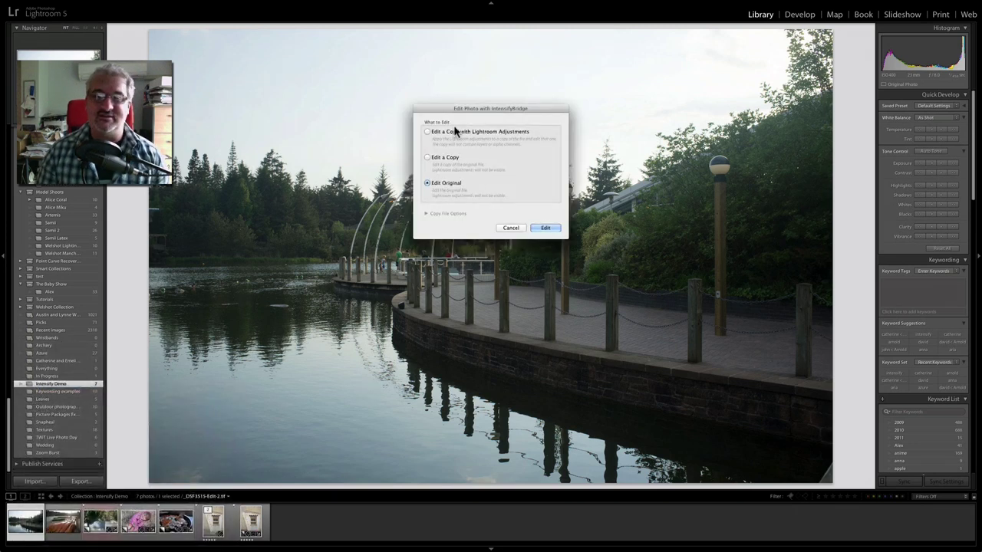
{"action": "left_click", "coordinate": [546, 228]}
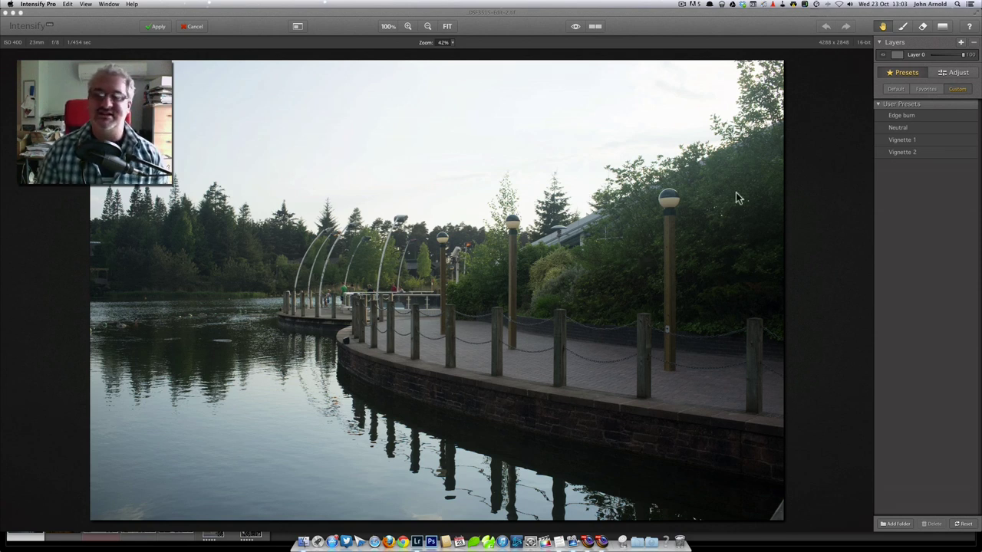
Browse the Default, Favorites and Custom preset tabs, finishing on the Default library
{"action": "left_click", "coordinate": [896, 89]}
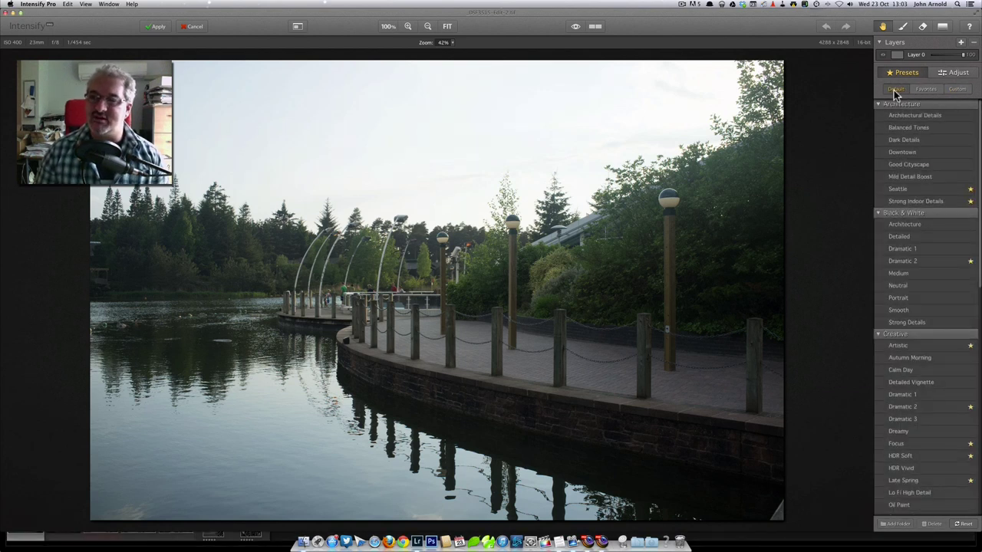
{"action": "left_click", "coordinate": [925, 90]}
{"action": "left_click", "coordinate": [953, 89]}
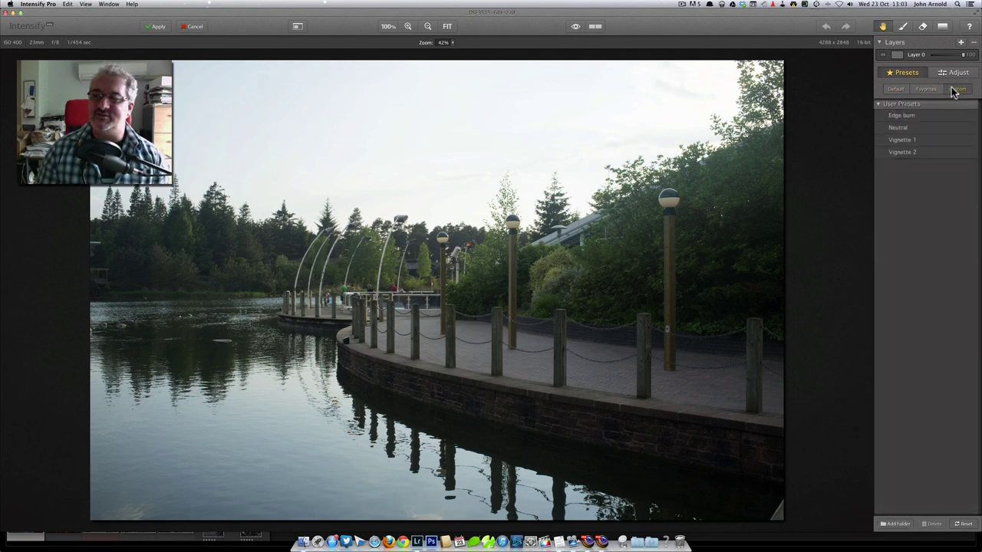
{"action": "left_click", "coordinate": [911, 88]}
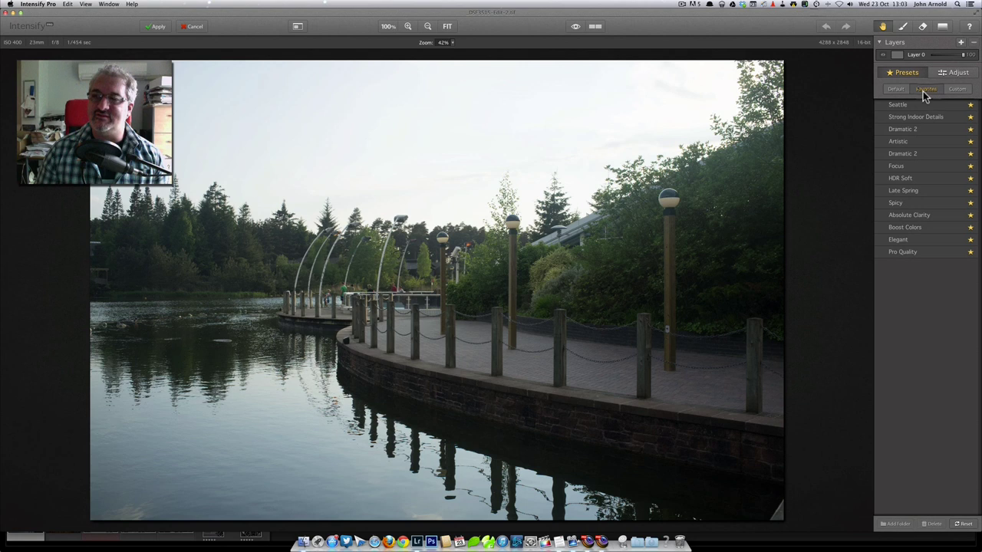
{"action": "left_click", "coordinate": [895, 89]}
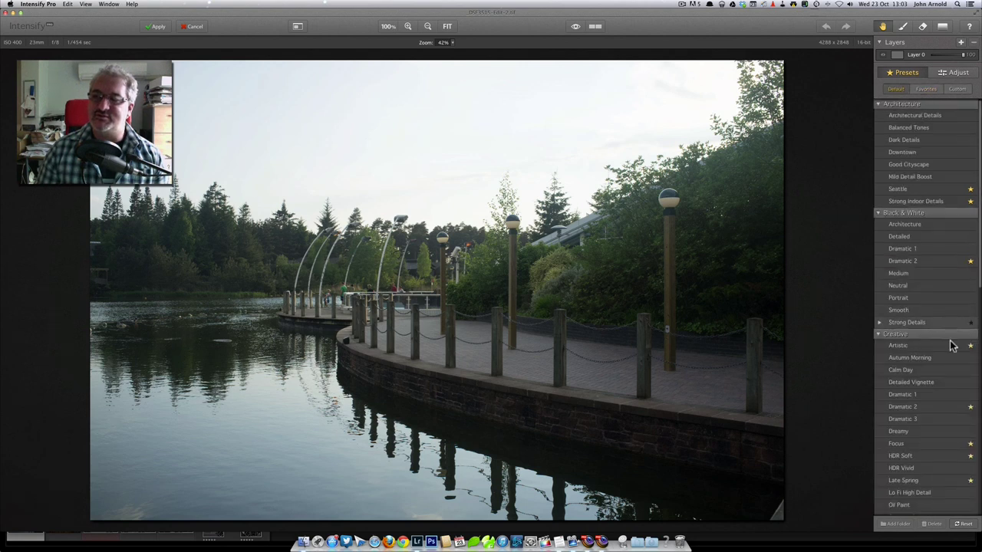
{"action": "scroll", "coordinate": [951, 441], "scroll_direction": "down", "scroll_amount": 5}
{"action": "scroll", "coordinate": [951, 445], "scroll_direction": "up", "scroll_amount": 8}
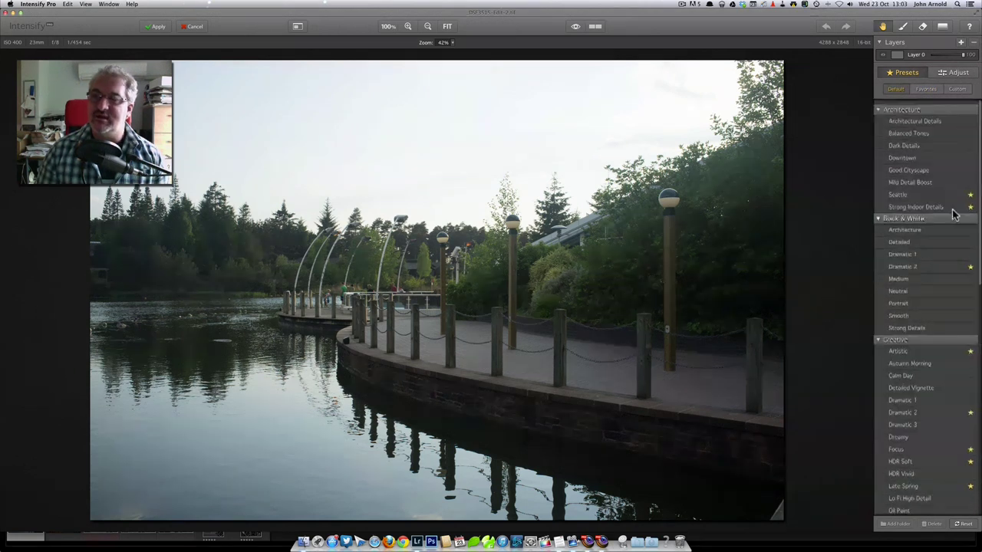
{"action": "left_click", "coordinate": [957, 89]}
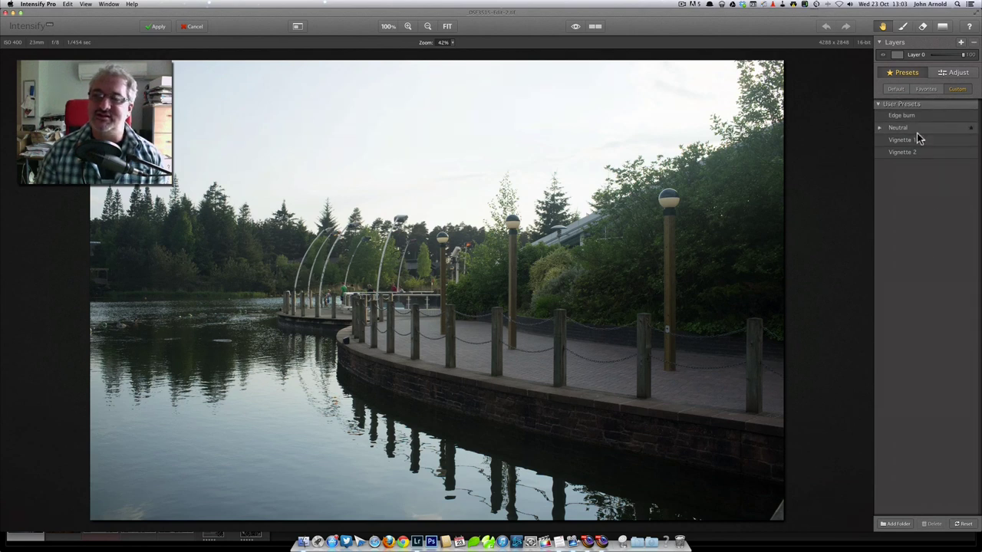
{"action": "left_click", "coordinate": [898, 89]}
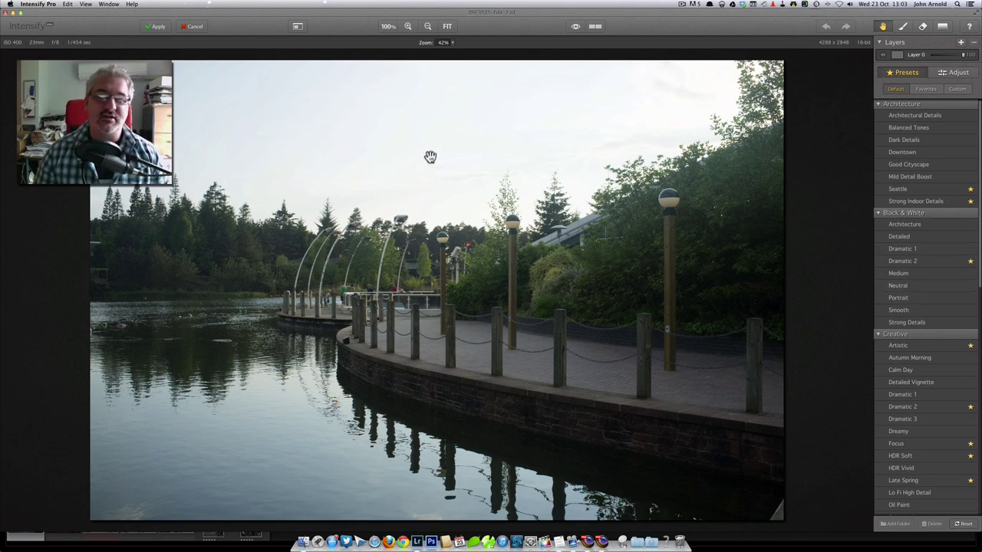
Turn on the Navigator, zoom in to inspect detail, then fit the photo back to view
{"action": "left_click", "coordinate": [297, 28]}
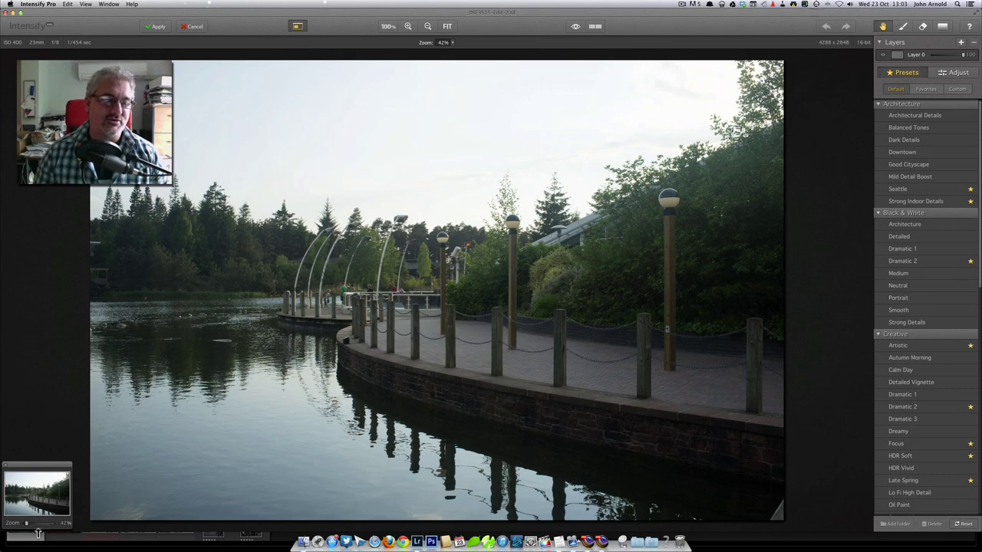
{"action": "scroll", "coordinate": [35, 528], "scroll_direction": "up", "scroll_amount": 5}
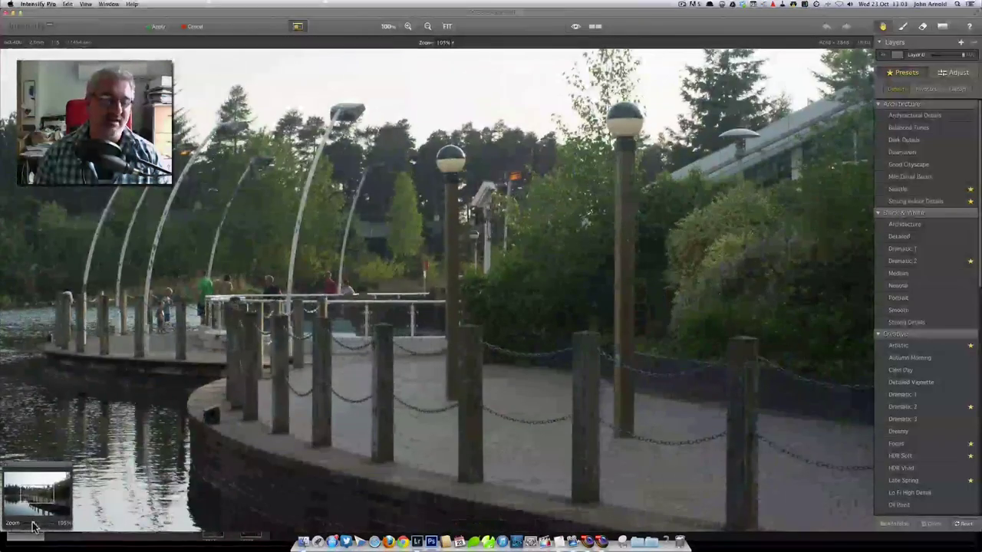
{"action": "left_click", "coordinate": [448, 27]}
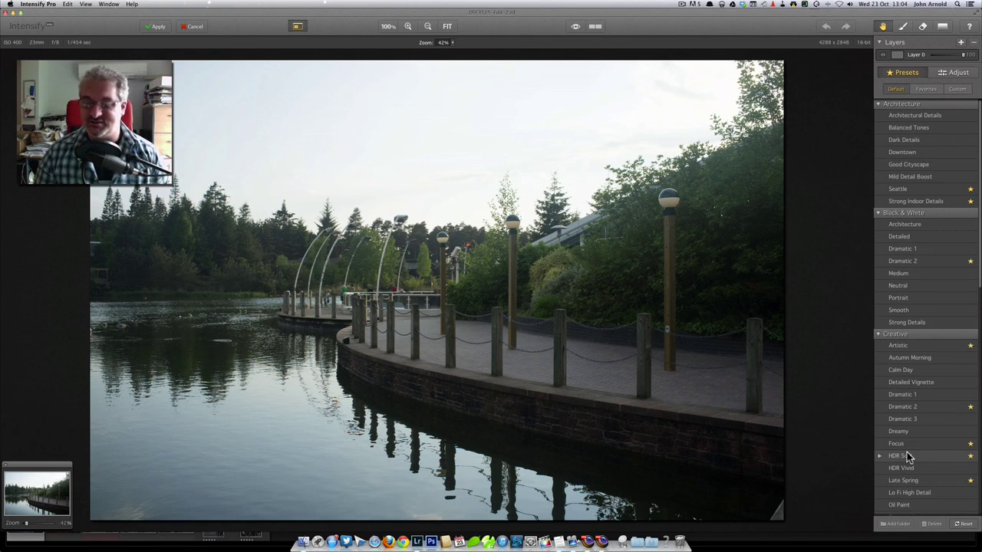
Apply the Creative HDR Soft preset and lower Layer 0's opacity to 60
{"action": "mouse_move", "coordinate": [921, 453]}
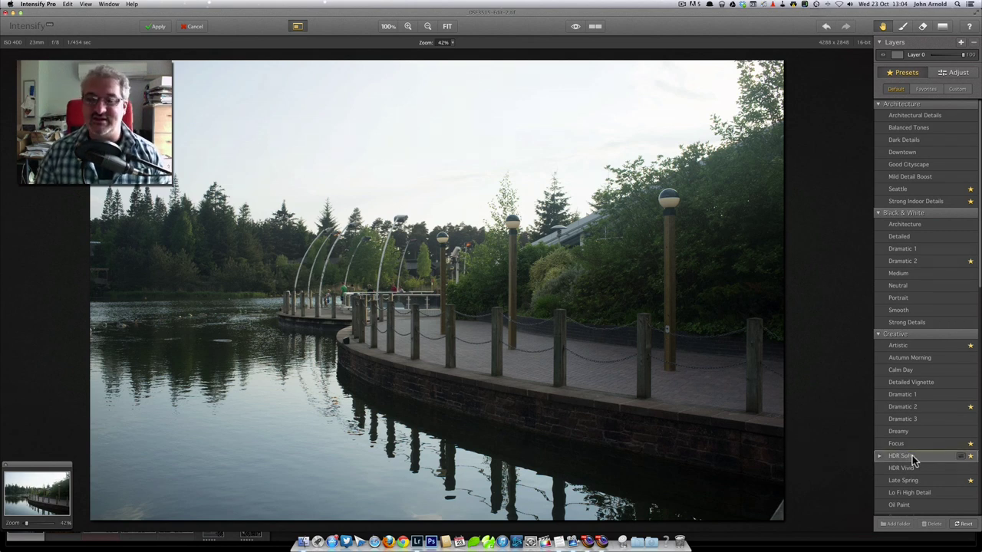
{"action": "left_click", "coordinate": [913, 458]}
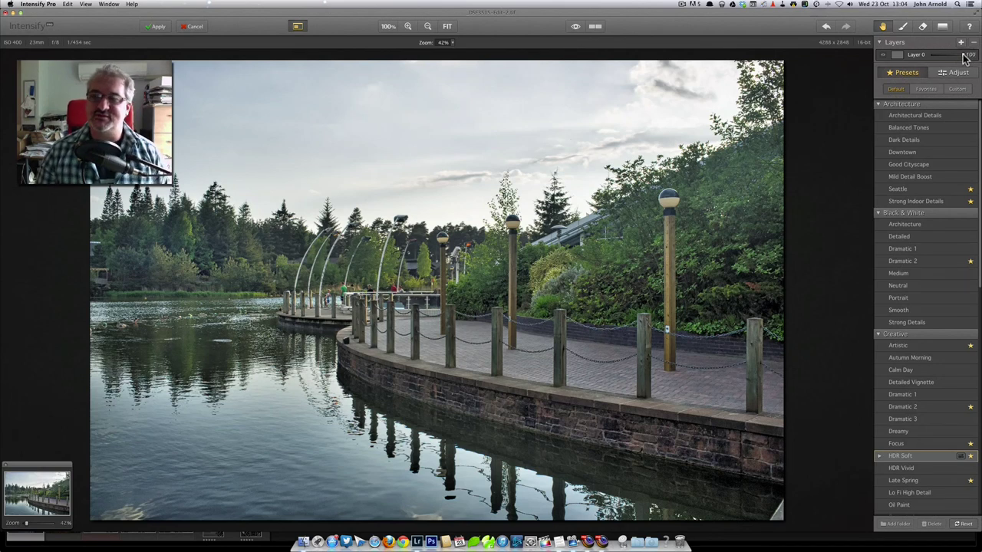
{"action": "left_click_drag", "start_coordinate": [965, 59], "coordinate": [950, 61]}
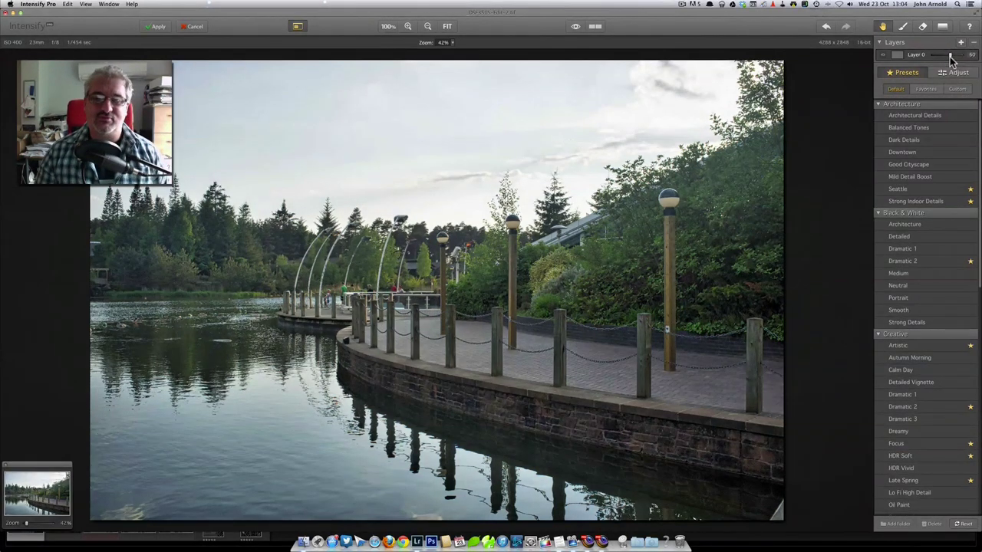
Select the Erase Mask tool and set the brush to size 190 with softness 100
{"action": "left_click", "coordinate": [924, 29]}
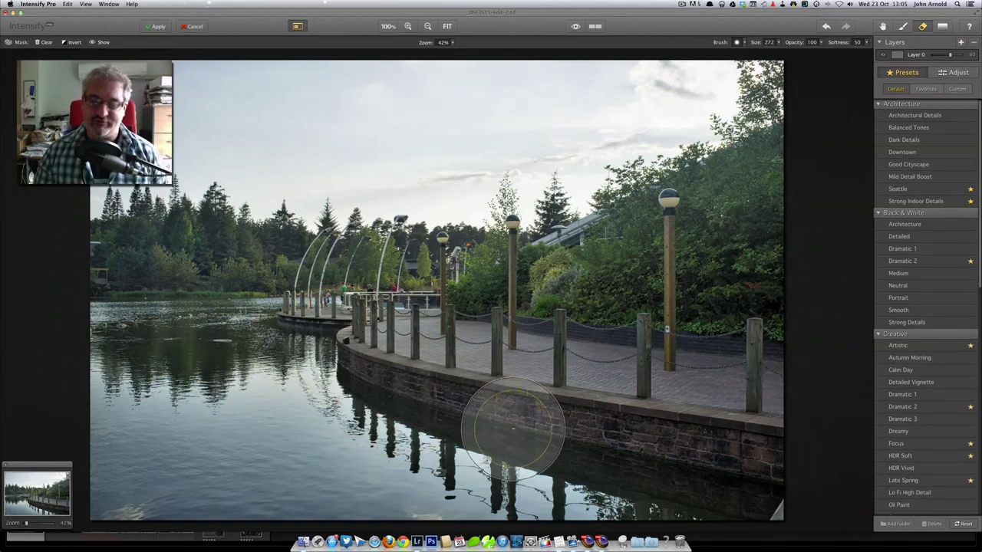
{"action": "key", "text": "bracketleft"}
{"action": "key", "text": "bracketleft"}
{"action": "key", "text": "bracketleft"}
{"action": "key", "text": "bracketleft"}
{"action": "key", "text": "bracketright"}
{"action": "key", "text": "bracketright"}
{"action": "key", "text": "bracketright"}
{"action": "key", "text": "bracketright"}
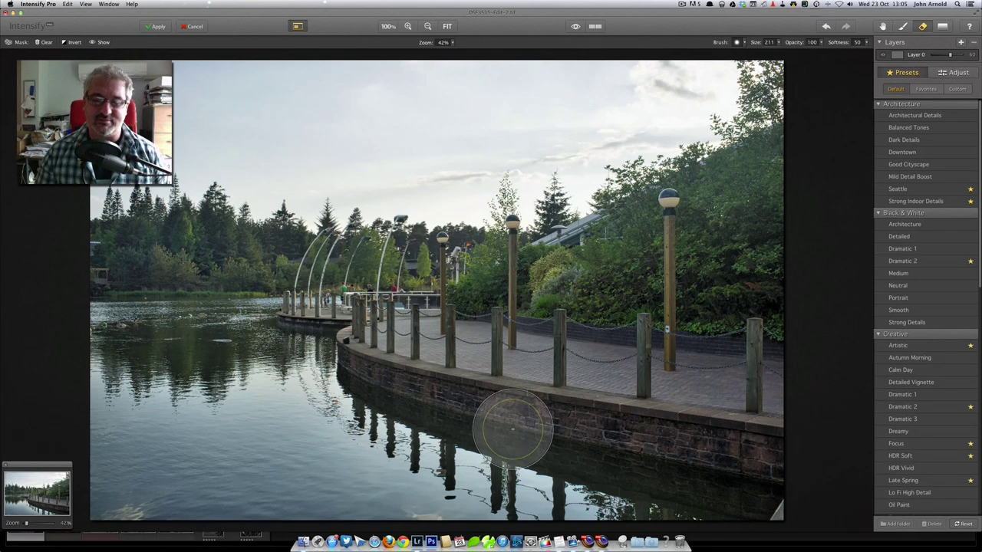
{"action": "key", "text": "bracketright"}
{"action": "key", "text": "bracketright"}
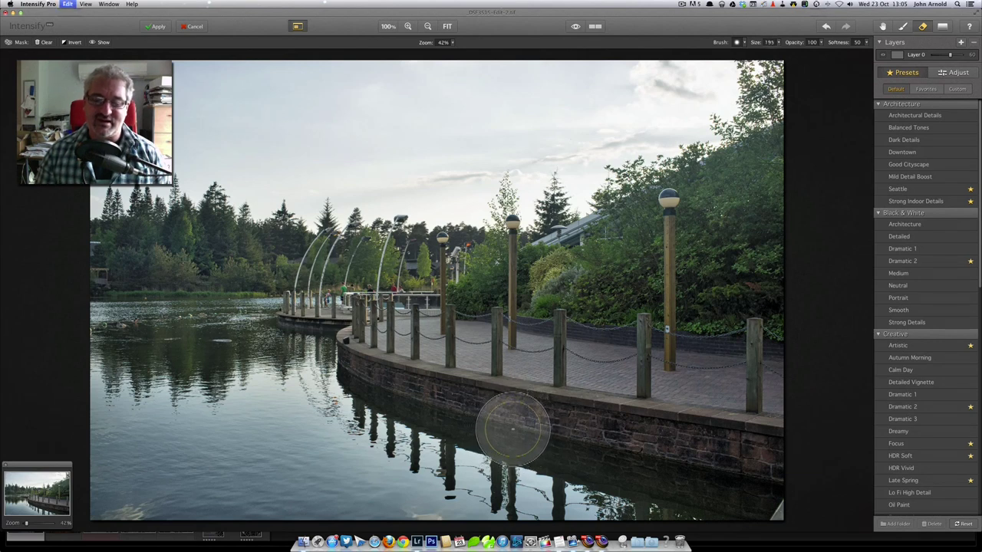
{"action": "key", "text": "bracketleft"}
{"action": "key", "text": "bracketleft"}
{"action": "key", "text": "bracketleft"}
{"action": "key", "text": "bracketleft"}
{"action": "key", "text": "bracketleft"}
{"action": "key", "text": "bracketleft"}
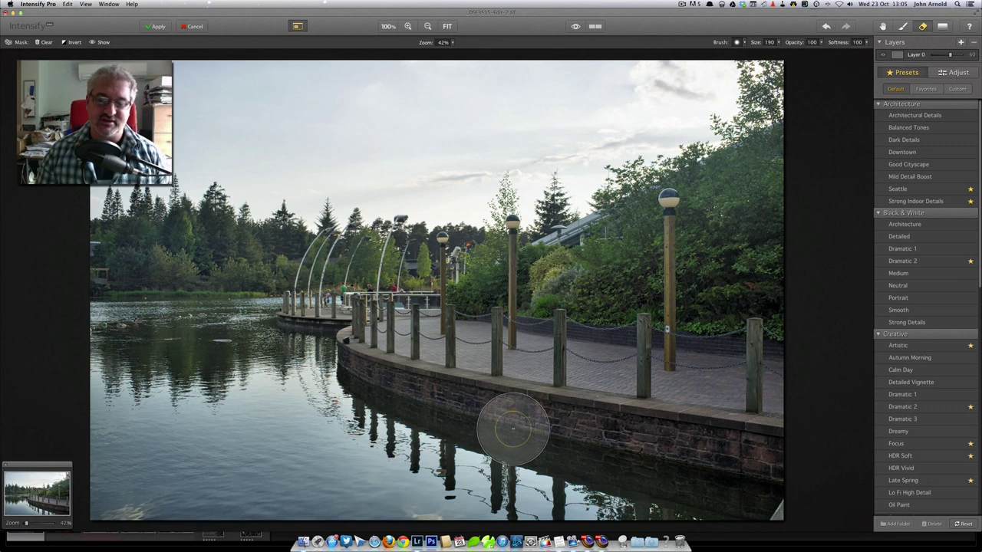
{"action": "key", "text": "shift+bracketright"}
{"action": "key", "text": "shift+bracketright"}
{"action": "key", "text": "shift+bracketright"}
{"action": "key", "text": "shift+bracketright"}
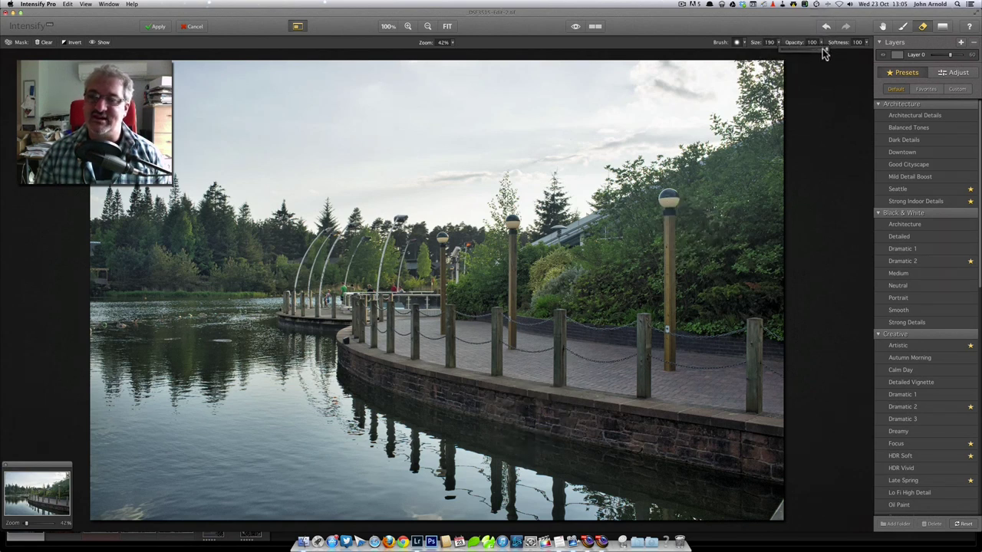
Set the erasing brush opacity to 40
{"action": "mouse_move", "coordinate": [821, 47]}
{"action": "left_mouse_down"}
{"action": "mouse_move", "coordinate": [782, 48]}
{"action": "mouse_move", "coordinate": [826, 48]}
{"action": "left_mouse_up"}
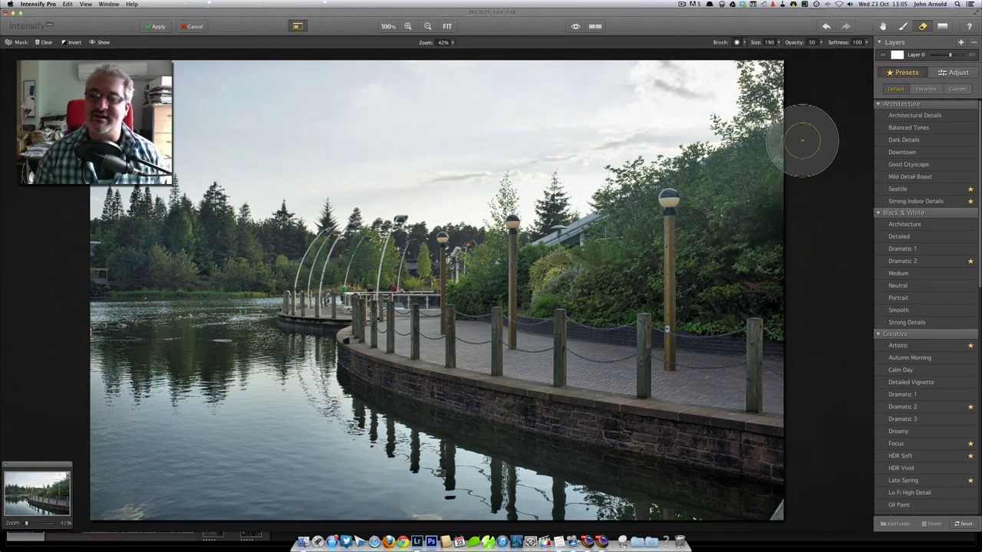
{"action": "key", "text": "5"}
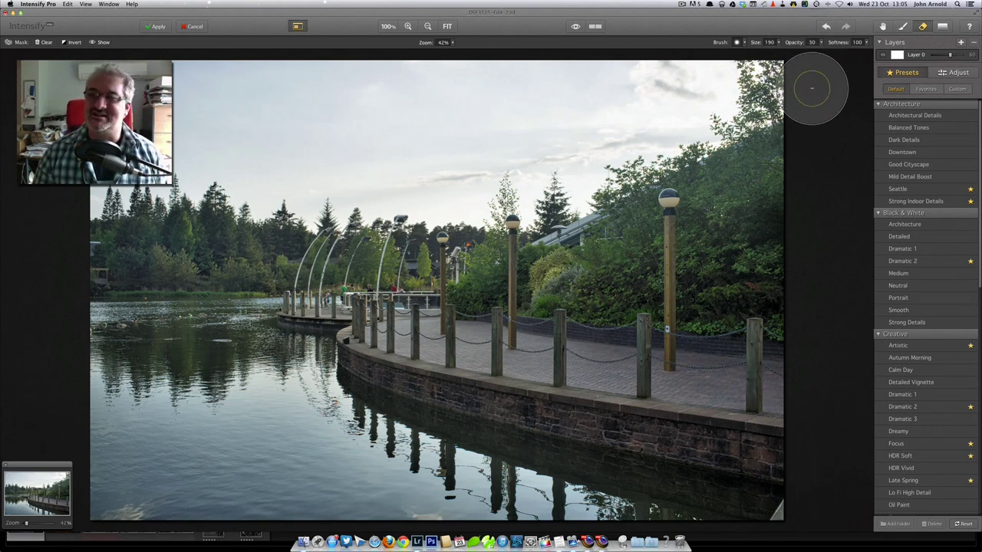
{"action": "left_click_drag", "start_coordinate": [815, 44], "coordinate": [816, 91]}
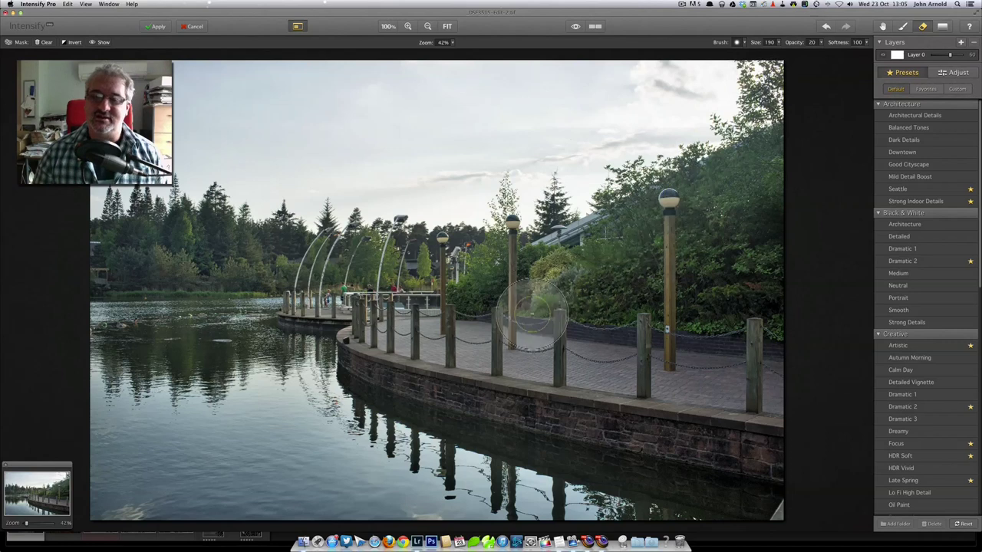
{"action": "left_click_drag", "start_coordinate": [818, 47], "coordinate": [783, 62]}
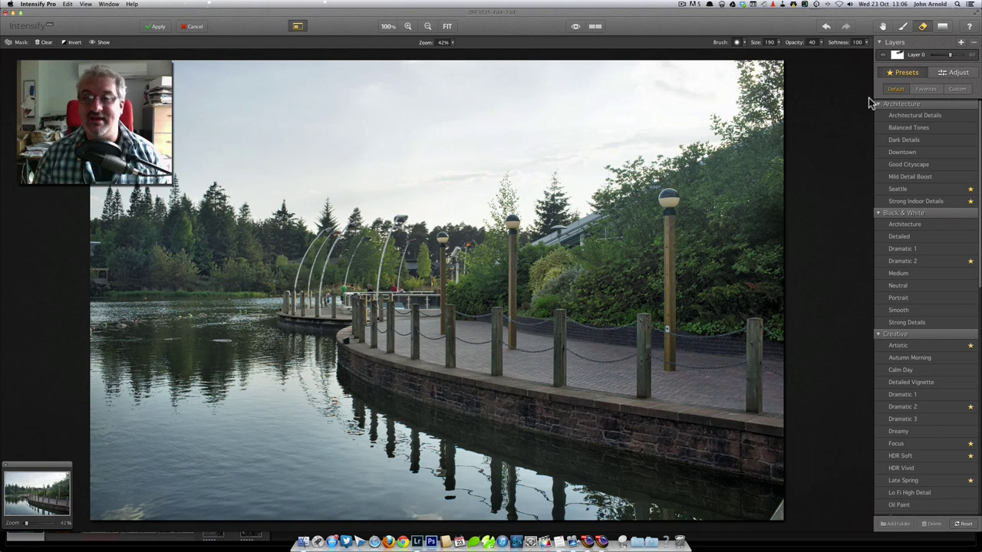
Add Layer 1 and set its Basic Tune Highlights to -100 with exposure slightly lowered
{"action": "left_click", "coordinate": [962, 44]}
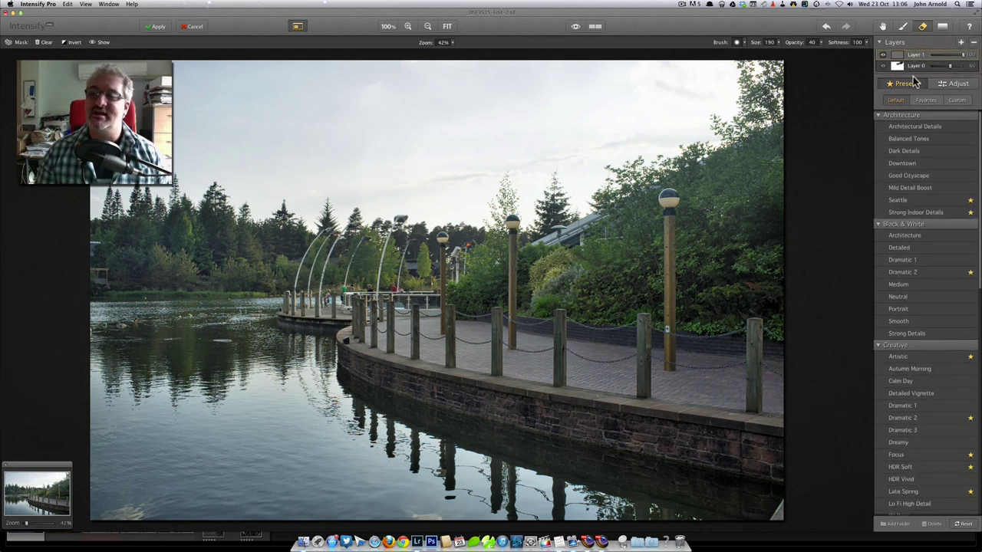
{"action": "left_click", "coordinate": [951, 85]}
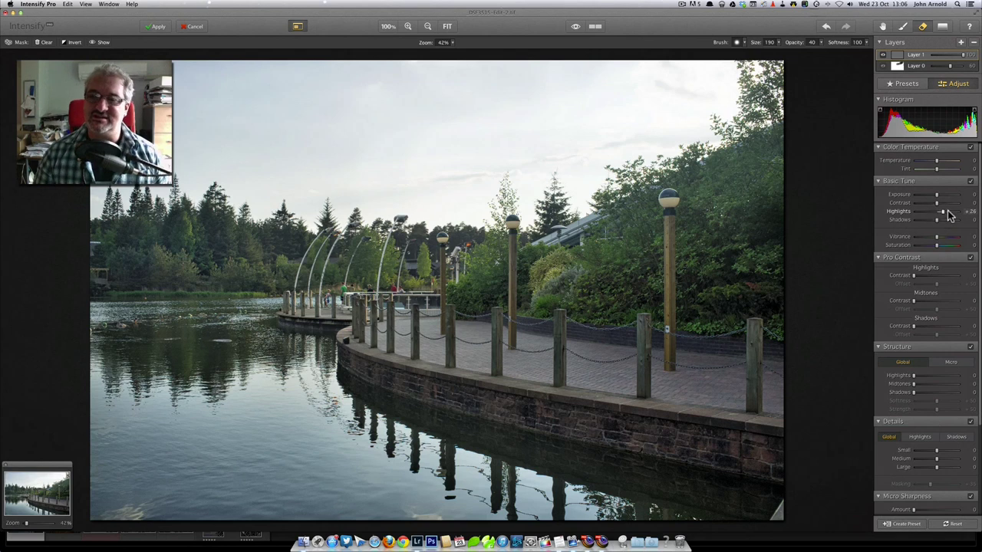
{"action": "mouse_move", "coordinate": [949, 215]}
{"action": "left_mouse_down"}
{"action": "mouse_move", "coordinate": [959, 215]}
{"action": "mouse_move", "coordinate": [921, 214]}
{"action": "mouse_move", "coordinate": [948, 216]}
{"action": "mouse_move", "coordinate": [928, 211]}
{"action": "left_mouse_up"}
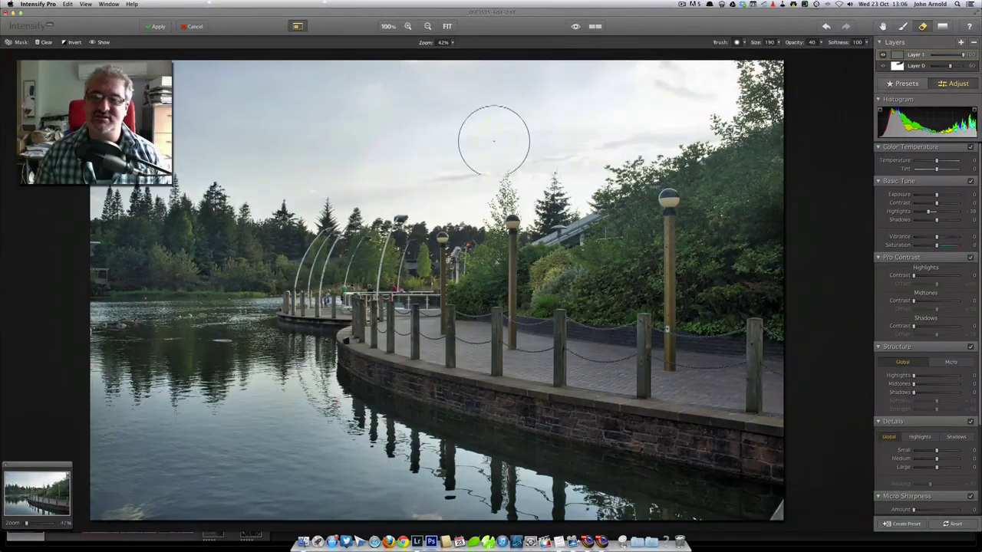
{"action": "left_click_drag", "start_coordinate": [932, 217], "coordinate": [918, 211]}
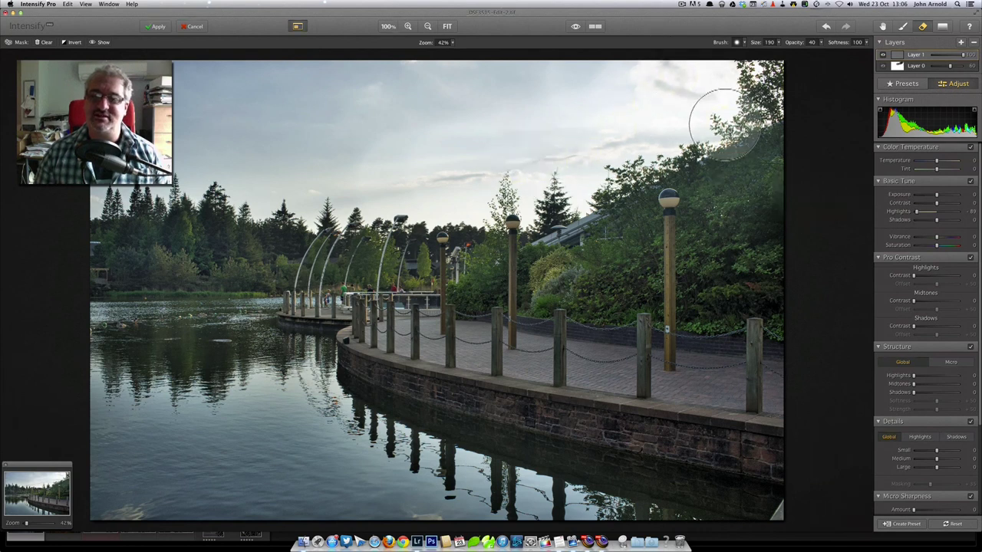
{"action": "left_click_drag", "start_coordinate": [918, 213], "coordinate": [904, 214]}
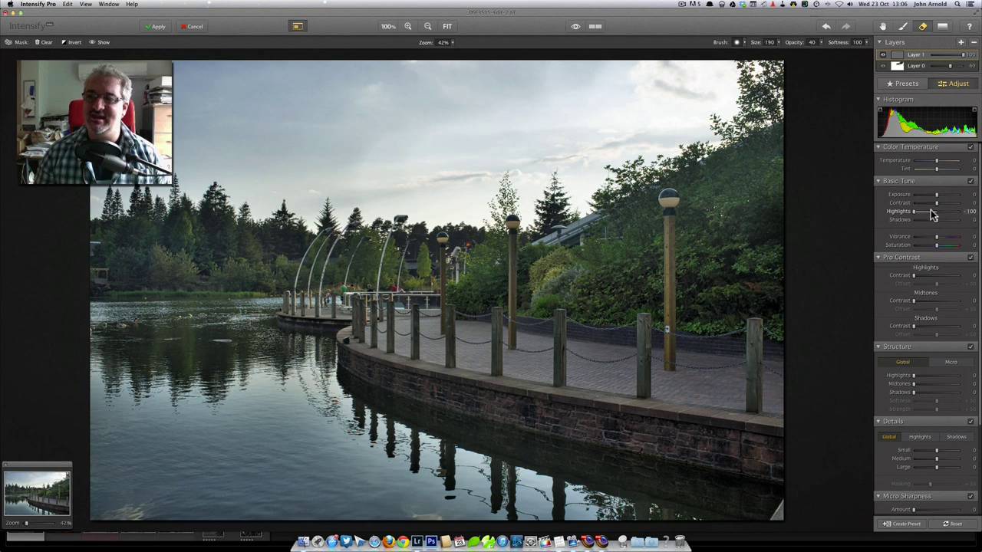
{"action": "left_click_drag", "start_coordinate": [935, 193], "coordinate": [934, 193]}
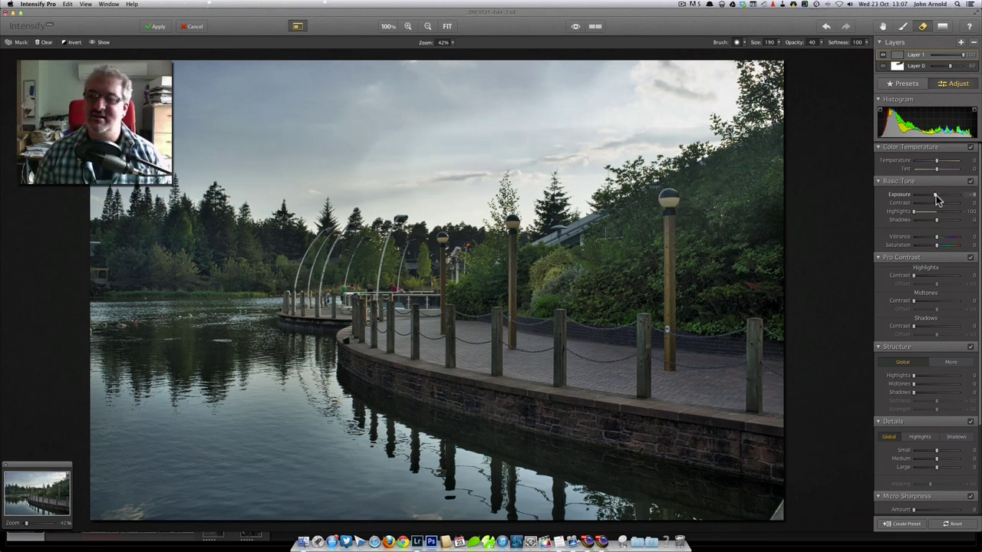
Reset Exposure and Highlights, then set highlight contrast +68, offset +100 and Highlights -52
{"action": "double_click", "coordinate": [936, 194]}
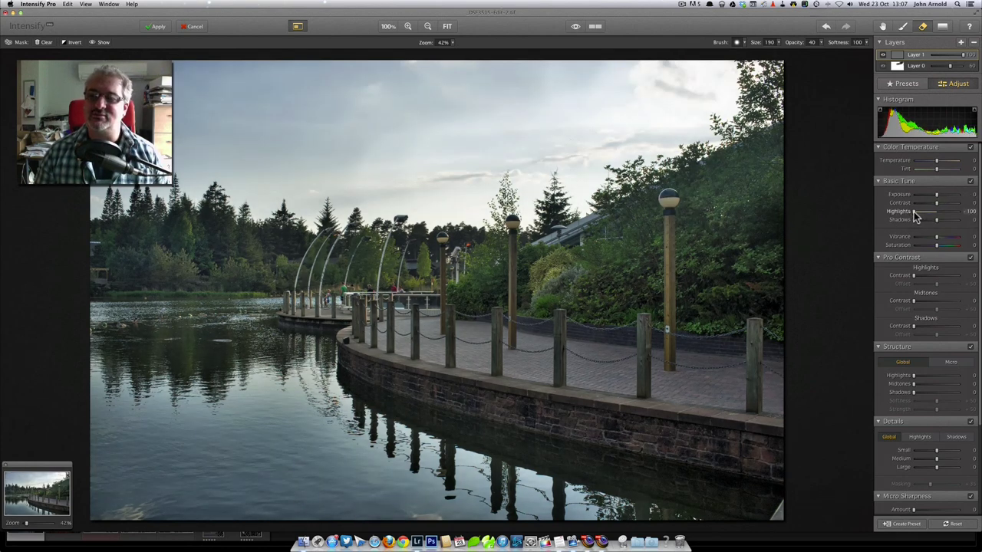
{"action": "double_click", "coordinate": [913, 212]}
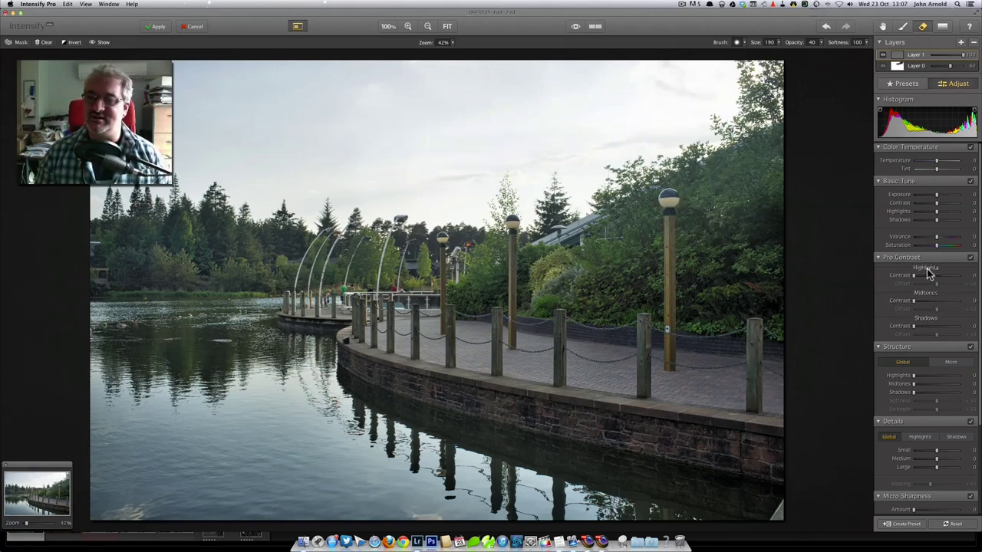
{"action": "mouse_move", "coordinate": [914, 280]}
{"action": "left_mouse_down"}
{"action": "mouse_move", "coordinate": [947, 282]}
{"action": "mouse_move", "coordinate": [937, 277]}
{"action": "left_mouse_up"}
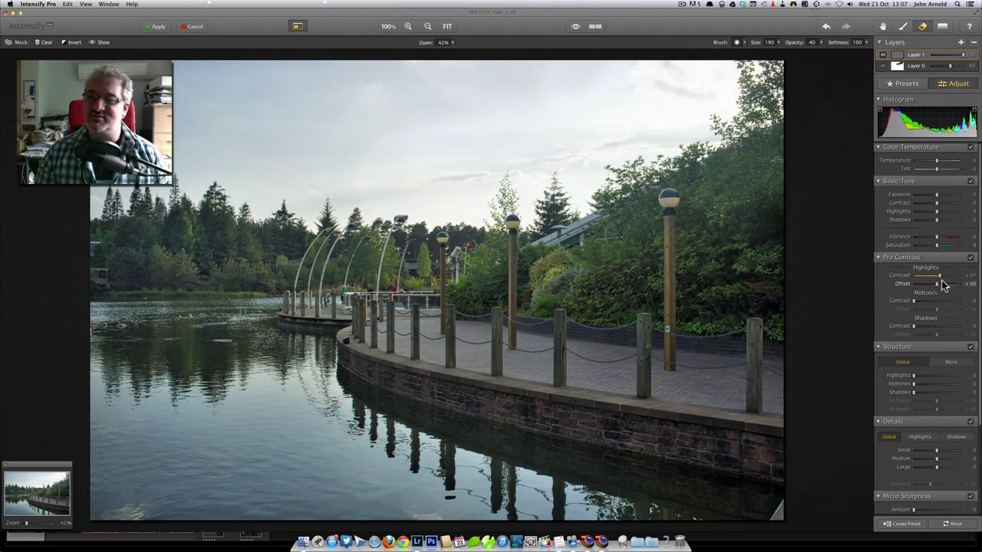
{"action": "left_click_drag", "start_coordinate": [938, 278], "coordinate": [921, 281]}
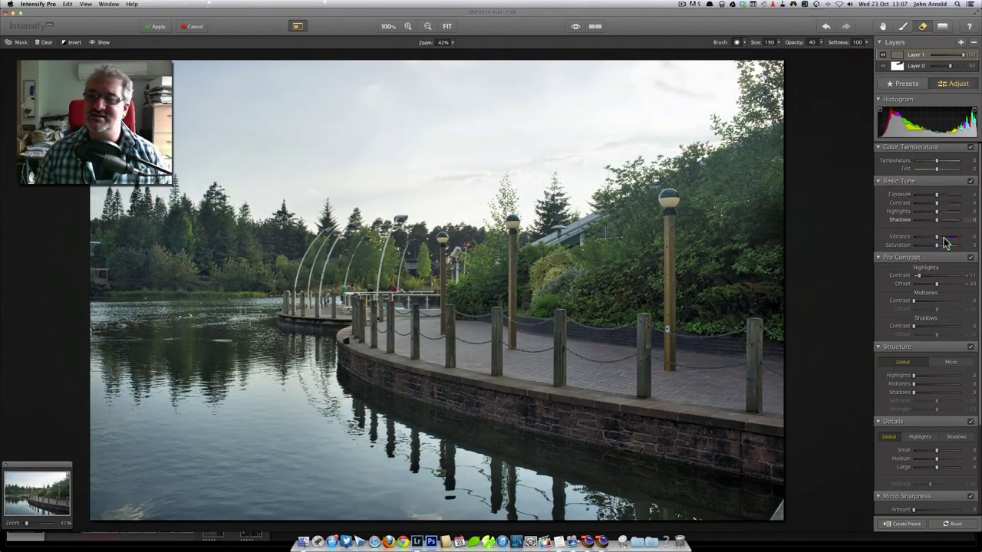
{"action": "left_click_drag", "start_coordinate": [918, 275], "coordinate": [940, 276]}
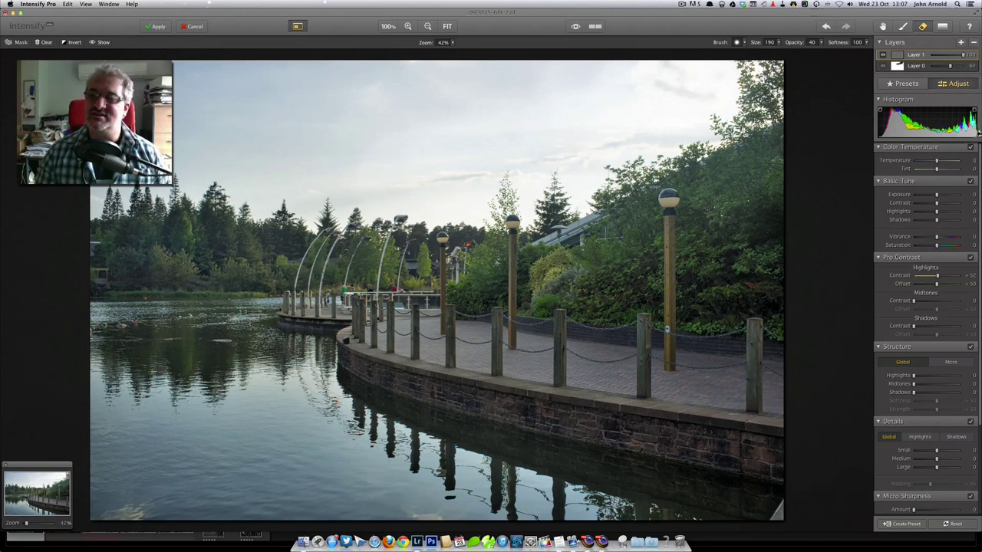
{"action": "left_click_drag", "start_coordinate": [939, 290], "coordinate": [946, 287]}
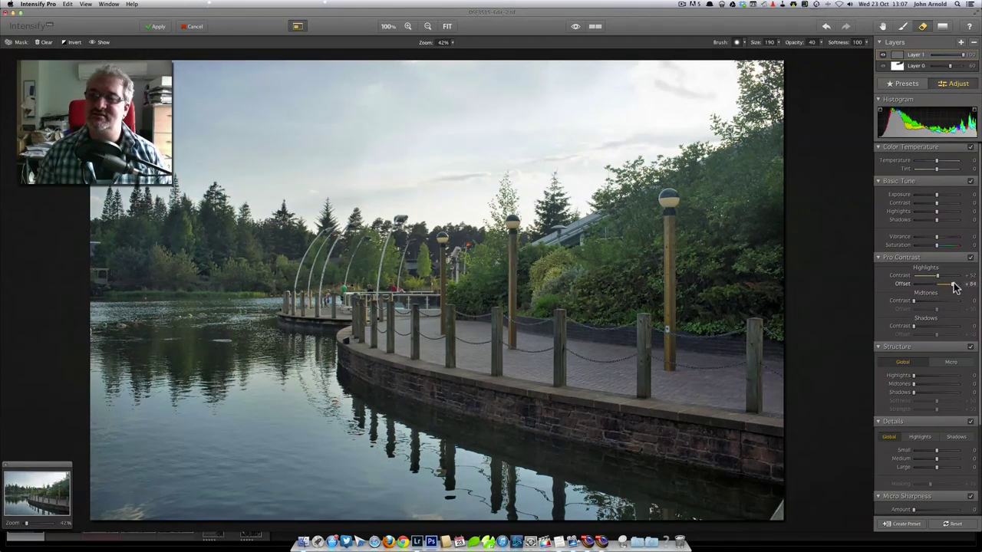
{"action": "left_click_drag", "start_coordinate": [928, 279], "coordinate": [965, 286]}
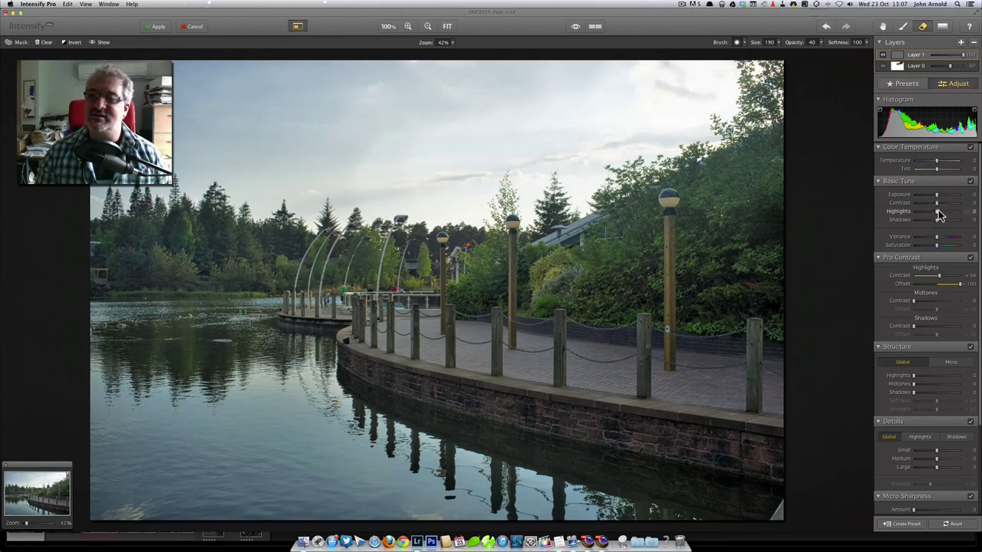
{"action": "left_click_drag", "start_coordinate": [938, 212], "coordinate": [925, 212]}
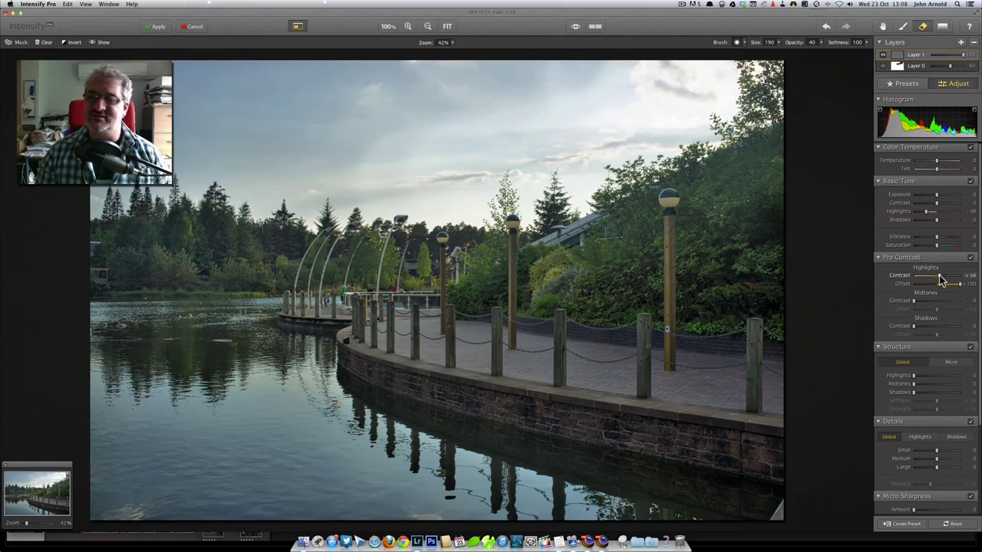
{"action": "left_click_drag", "start_coordinate": [941, 279], "coordinate": [948, 281]}
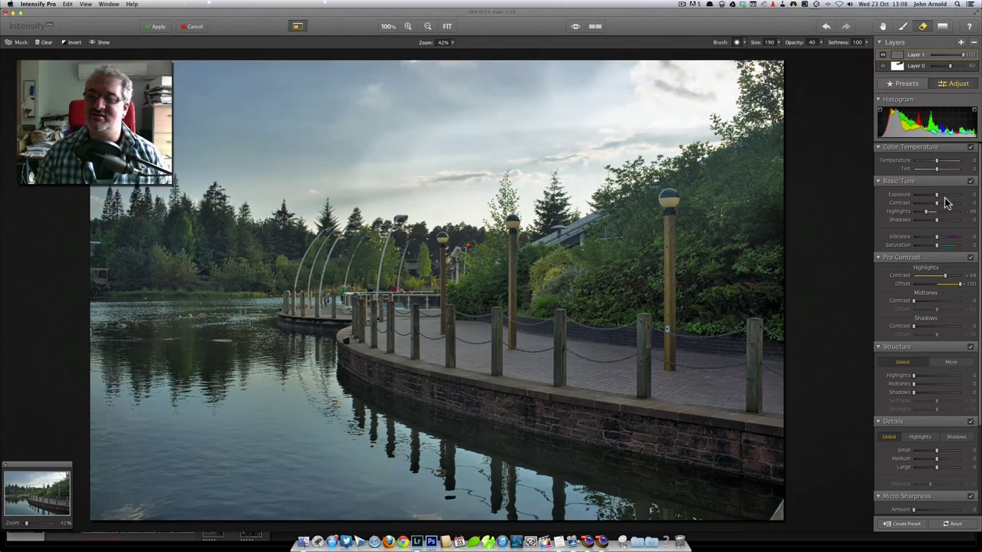
{"action": "left_click_drag", "start_coordinate": [927, 209], "coordinate": [925, 209]}
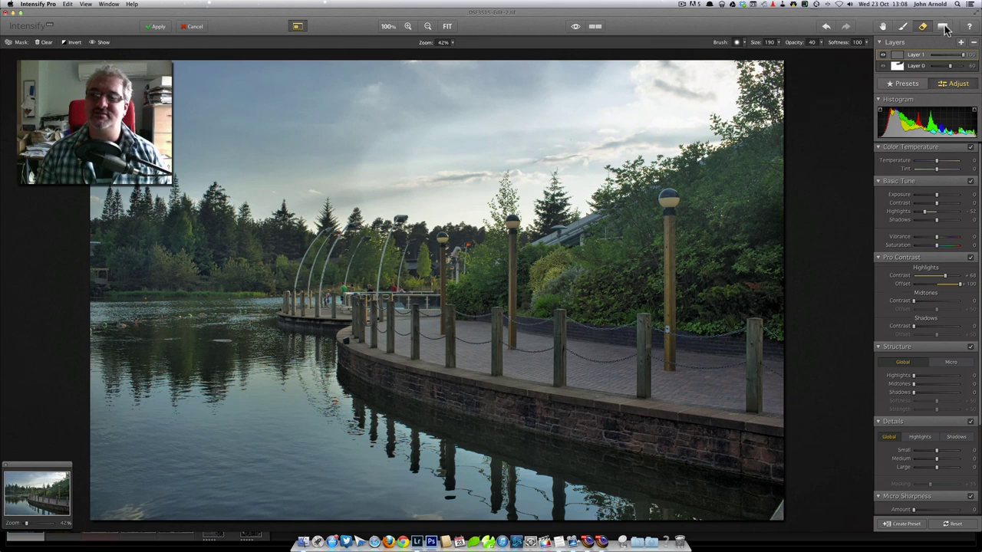
Use the Brush tool at size 289 to paint Layer 1's darkening across the sky
{"action": "left_click", "coordinate": [903, 28]}
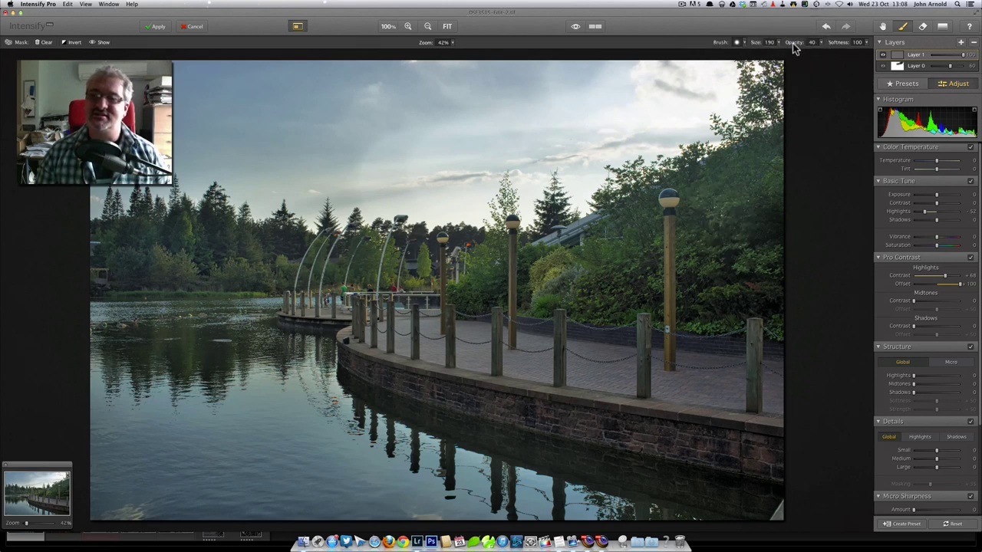
{"action": "left_click_drag", "start_coordinate": [616, 153], "coordinate": [398, 169]}
{"action": "mouse_move", "coordinate": [618, 136]}
{"action": "left_mouse_down"}
{"action": "mouse_move", "coordinate": [658, 106]}
{"action": "mouse_move", "coordinate": [476, 111]}
{"action": "mouse_move", "coordinate": [278, 87]}
{"action": "mouse_move", "coordinate": [368, 93]}
{"action": "mouse_move", "coordinate": [398, 120]}
{"action": "mouse_move", "coordinate": [288, 172]}
{"action": "mouse_move", "coordinate": [348, 183]}
{"action": "mouse_move", "coordinate": [161, 144]}
{"action": "mouse_move", "coordinate": [212, 149]}
{"action": "mouse_move", "coordinate": [119, 67]}
{"action": "left_mouse_up"}
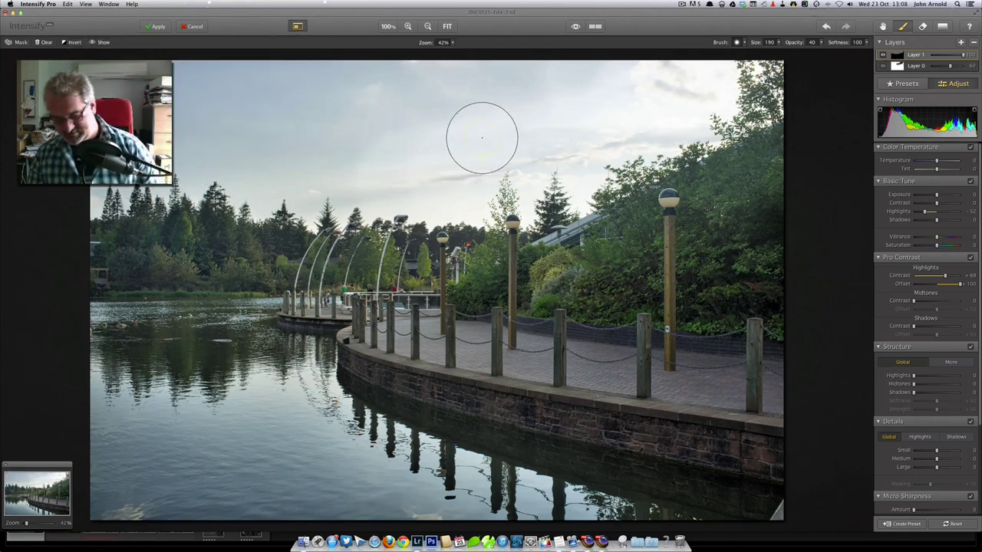
{"action": "key", "text": "bracketright"}
{"action": "key", "text": "bracketright"}
{"action": "key", "text": "bracketright"}
{"action": "key", "text": "bracketright"}
{"action": "key", "text": "bracketright"}
{"action": "key", "text": "bracketright"}
{"action": "key", "text": "bracketright"}
{"action": "key", "text": "bracketright"}
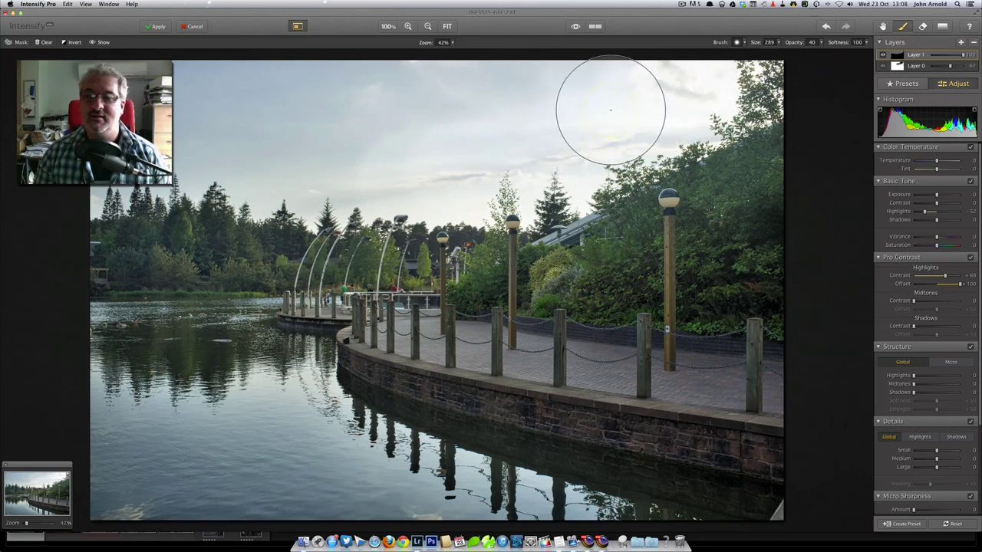
{"action": "mouse_move", "coordinate": [611, 109]}
{"action": "left_mouse_down"}
{"action": "mouse_move", "coordinate": [647, 107]}
{"action": "mouse_move", "coordinate": [409, 161]}
{"action": "mouse_move", "coordinate": [714, 89]}
{"action": "mouse_move", "coordinate": [534, 112]}
{"action": "mouse_move", "coordinate": [318, 122]}
{"action": "mouse_move", "coordinate": [131, 96]}
{"action": "mouse_move", "coordinate": [142, 131]}
{"action": "mouse_move", "coordinate": [510, 161]}
{"action": "mouse_move", "coordinate": [587, 141]}
{"action": "mouse_move", "coordinate": [725, 68]}
{"action": "mouse_move", "coordinate": [735, 73]}
{"action": "mouse_move", "coordinate": [649, 76]}
{"action": "mouse_move", "coordinate": [542, 138]}
{"action": "mouse_move", "coordinate": [334, 148]}
{"action": "mouse_move", "coordinate": [479, 129]}
{"action": "mouse_move", "coordinate": [767, 167]}
{"action": "mouse_move", "coordinate": [664, 169]}
{"action": "mouse_move", "coordinate": [676, 189]}
{"action": "mouse_move", "coordinate": [664, 219]}
{"action": "mouse_move", "coordinate": [752, 149]}
{"action": "mouse_move", "coordinate": [753, 53]}
{"action": "mouse_move", "coordinate": [762, 134]}
{"action": "mouse_move", "coordinate": [658, 237]}
{"action": "mouse_move", "coordinate": [770, 146]}
{"action": "mouse_move", "coordinate": [735, 107]}
{"action": "mouse_move", "coordinate": [752, 85]}
{"action": "mouse_move", "coordinate": [526, 173]}
{"action": "mouse_move", "coordinate": [567, 137]}
{"action": "mouse_move", "coordinate": [744, 108]}
{"action": "mouse_move", "coordinate": [696, 99]}
{"action": "left_mouse_up"}
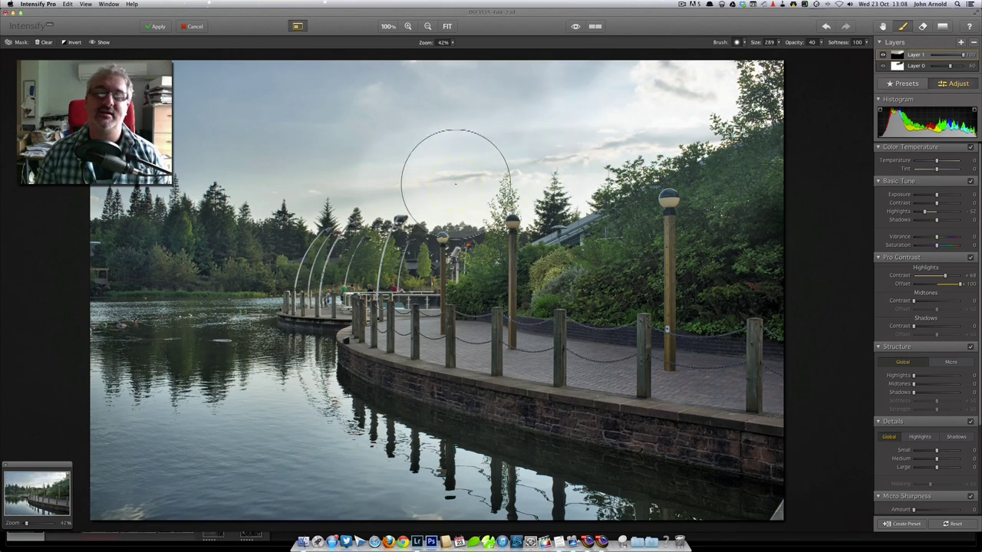
{"action": "left_click_drag", "start_coordinate": [496, 172], "coordinate": [698, 142]}
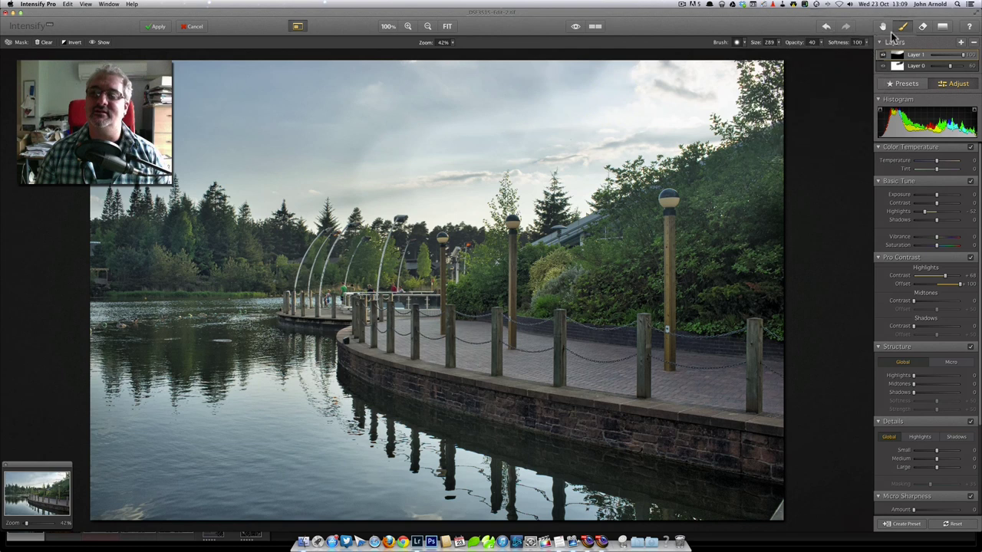
{"action": "left_click_drag", "start_coordinate": [314, 169], "coordinate": [236, 131]}
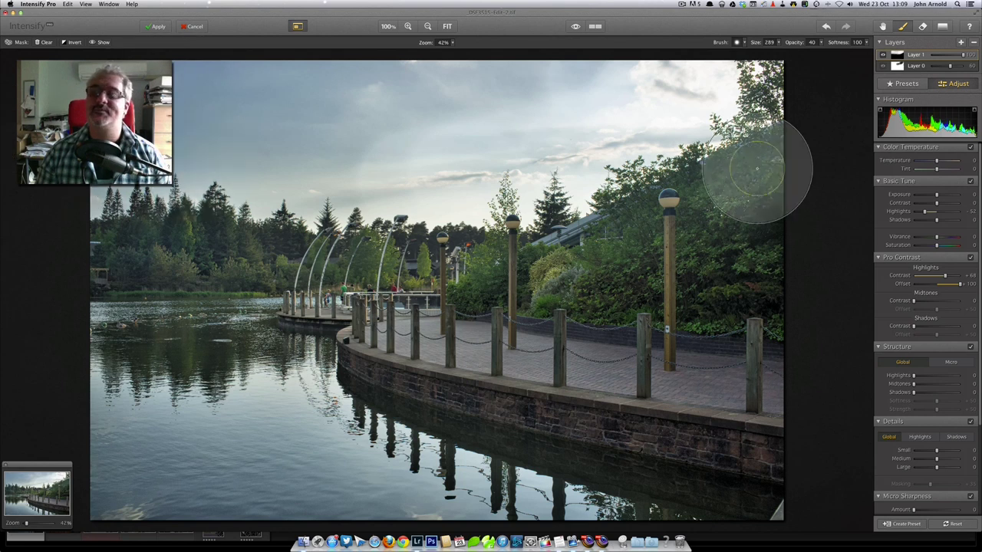
Select Layer 0 and lightly erase its effect across the sky with the Eraser at opacity 10
{"action": "left_click", "coordinate": [897, 66]}
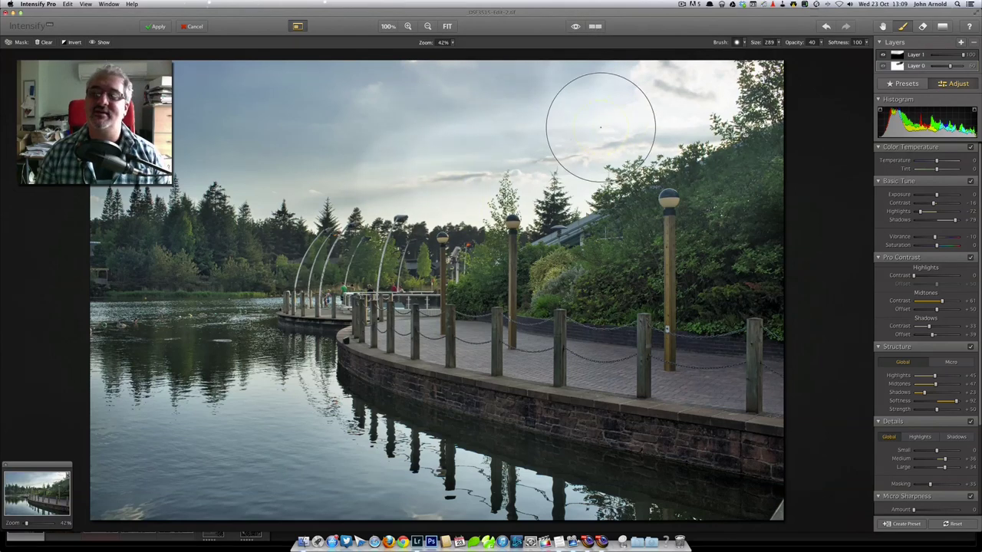
{"action": "left_click", "coordinate": [925, 27]}
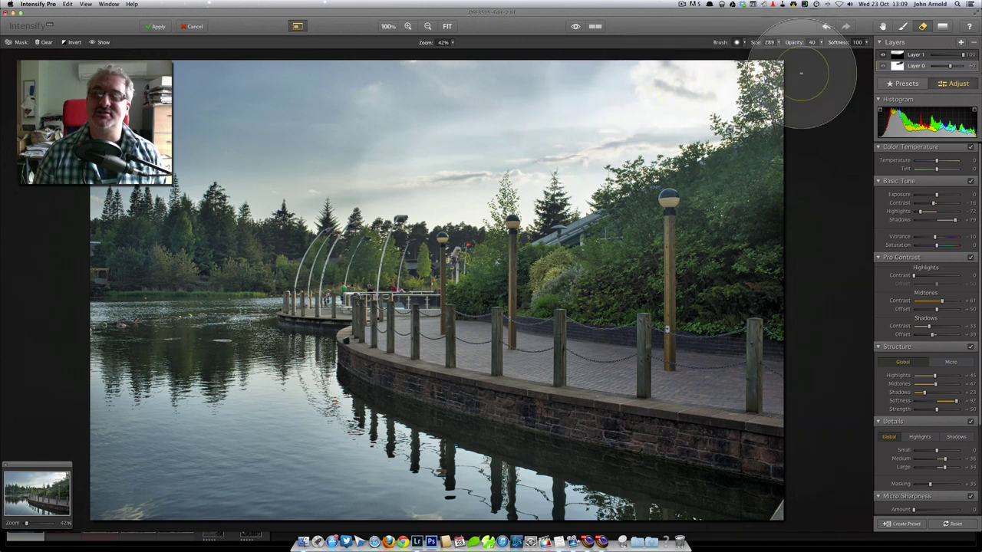
{"action": "mouse_move", "coordinate": [390, 99]}
{"action": "left_mouse_down"}
{"action": "mouse_move", "coordinate": [317, 119]}
{"action": "mouse_move", "coordinate": [286, 173]}
{"action": "mouse_move", "coordinate": [414, 138]}
{"action": "left_mouse_up"}
{"action": "mouse_move", "coordinate": [432, 87]}
{"action": "left_mouse_down"}
{"action": "mouse_move", "coordinate": [312, 194]}
{"action": "mouse_move", "coordinate": [336, 225]}
{"action": "mouse_move", "coordinate": [368, 222]}
{"action": "left_mouse_up"}
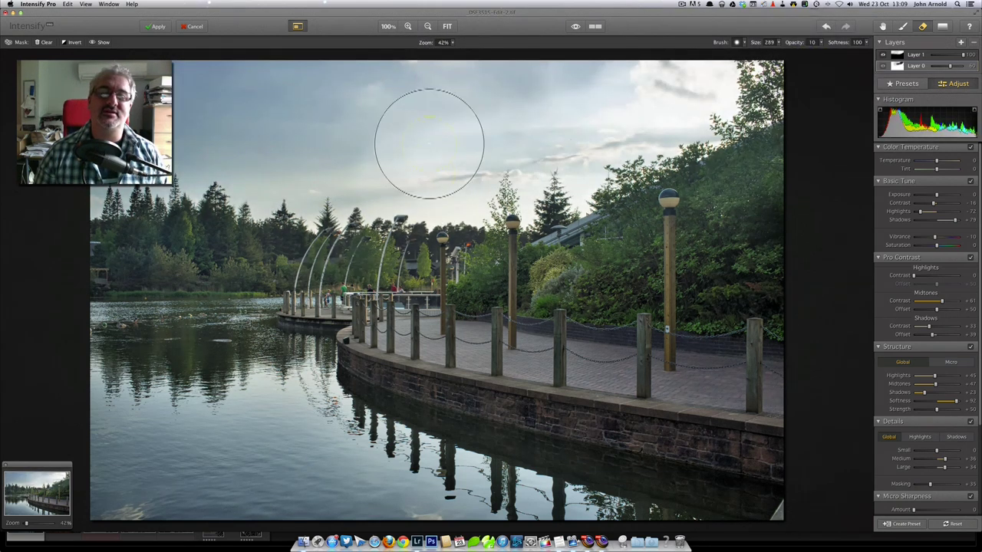
{"action": "mouse_move", "coordinate": [438, 123]}
{"action": "left_mouse_down"}
{"action": "mouse_move", "coordinate": [361, 219]}
{"action": "mouse_move", "coordinate": [467, 125]}
{"action": "mouse_move", "coordinate": [530, 154]}
{"action": "left_mouse_up"}
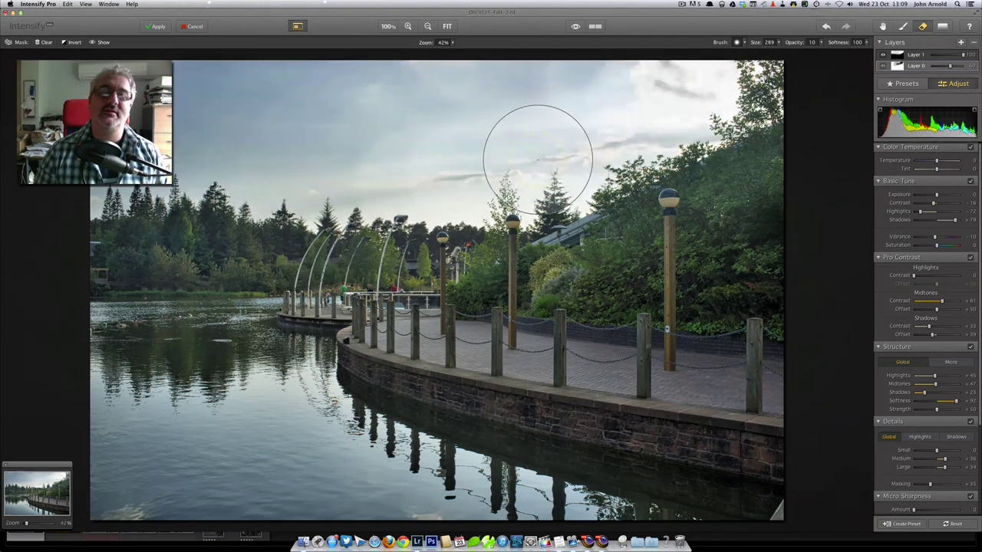
{"action": "mouse_move", "coordinate": [456, 142]}
{"action": "left_mouse_down"}
{"action": "mouse_move", "coordinate": [355, 171]}
{"action": "mouse_move", "coordinate": [504, 61]}
{"action": "mouse_move", "coordinate": [555, 58]}
{"action": "mouse_move", "coordinate": [571, 127]}
{"action": "left_mouse_up"}
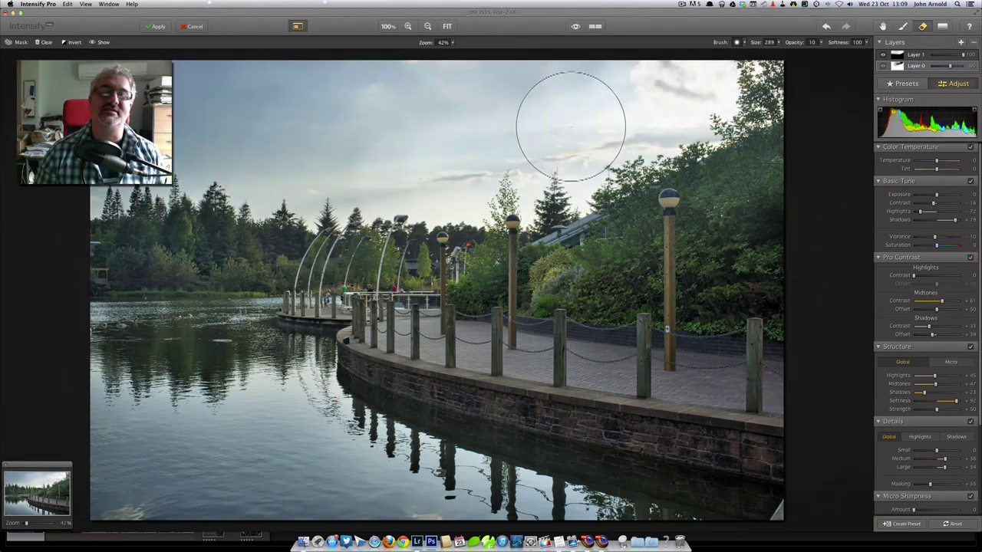
{"action": "left_click_drag", "start_coordinate": [363, 149], "coordinate": [502, 110]}
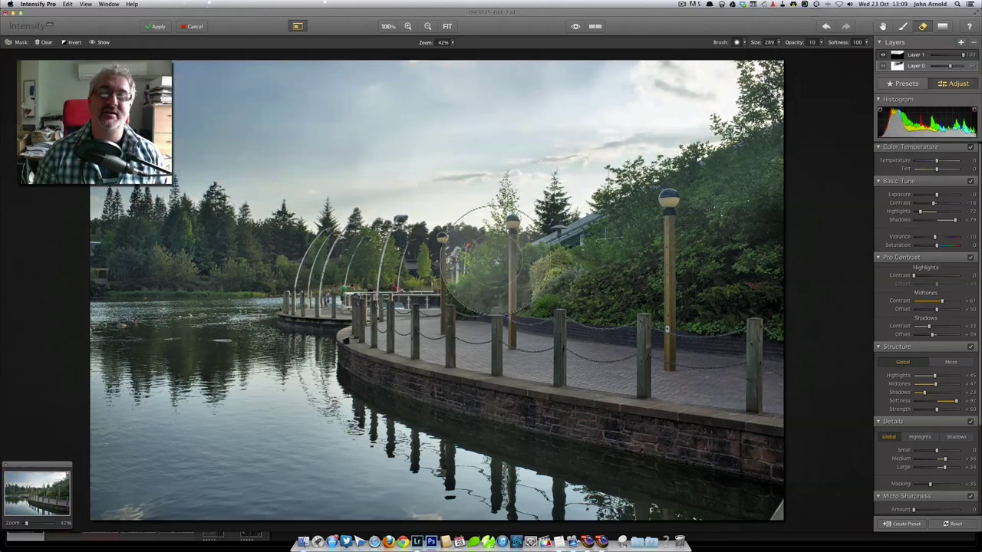
{"action": "mouse_move", "coordinate": [349, 184]}
{"action": "left_mouse_down"}
{"action": "mouse_move", "coordinate": [550, 121]}
{"action": "mouse_move", "coordinate": [611, 187]}
{"action": "left_mouse_up"}
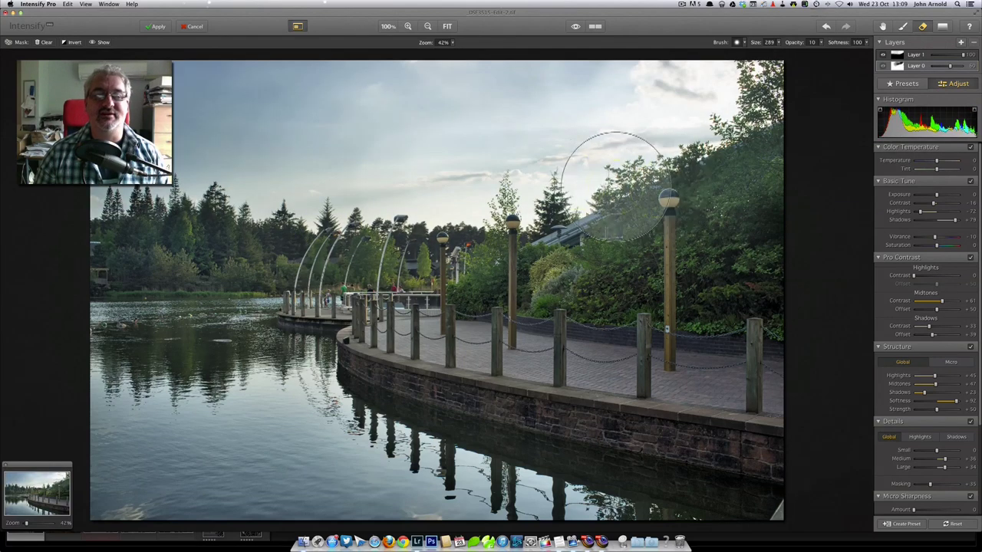
Add Layer 2 above Layer 1 and lower its Basic Tune Exposure to -21
{"action": "left_click", "coordinate": [921, 60]}
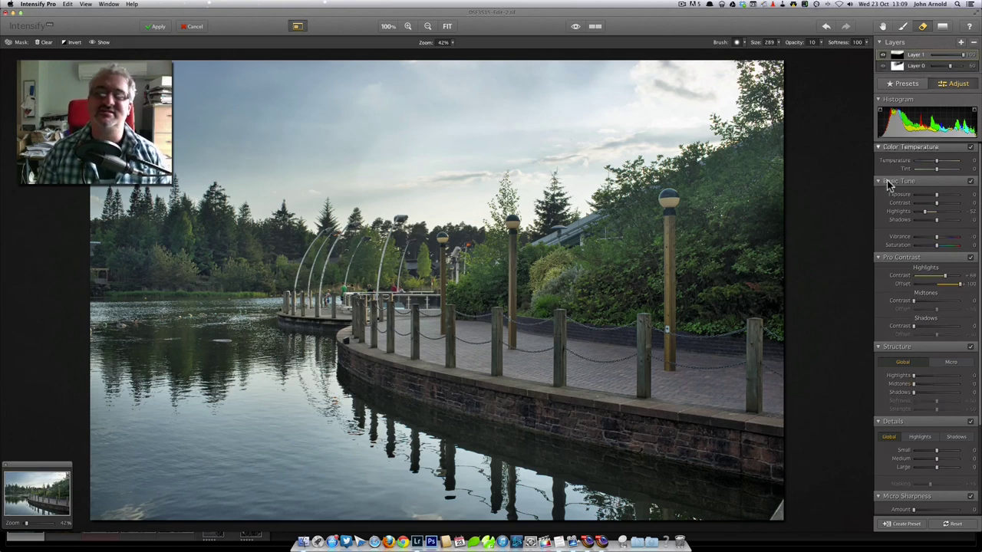
{"action": "left_click", "coordinate": [962, 44]}
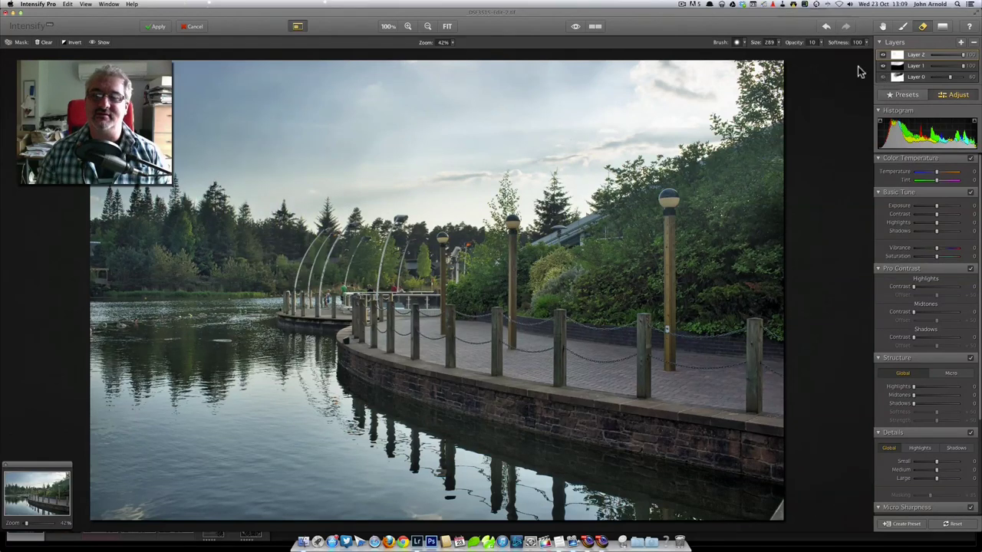
{"action": "left_click", "coordinate": [826, 29]}
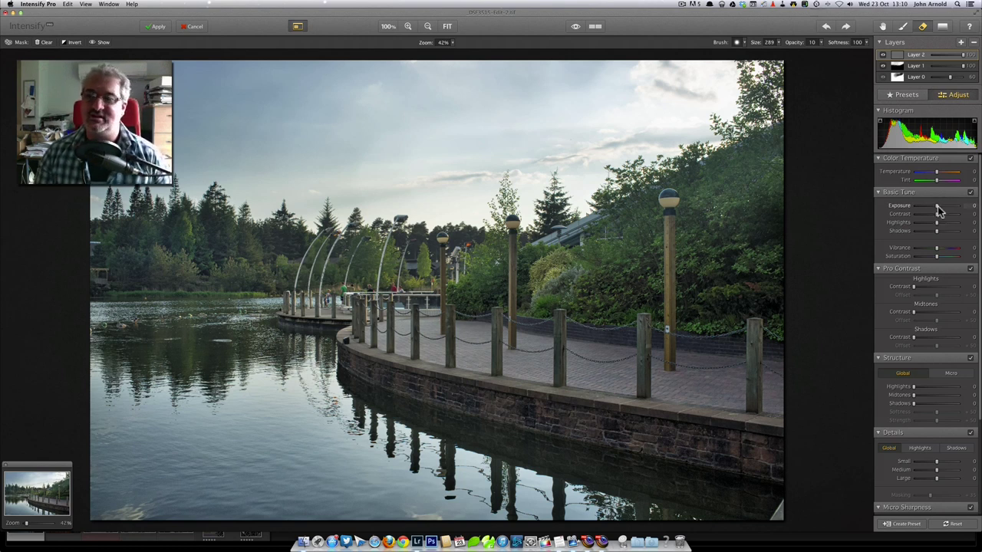
{"action": "left_click_drag", "start_coordinate": [938, 206], "coordinate": [934, 210]}
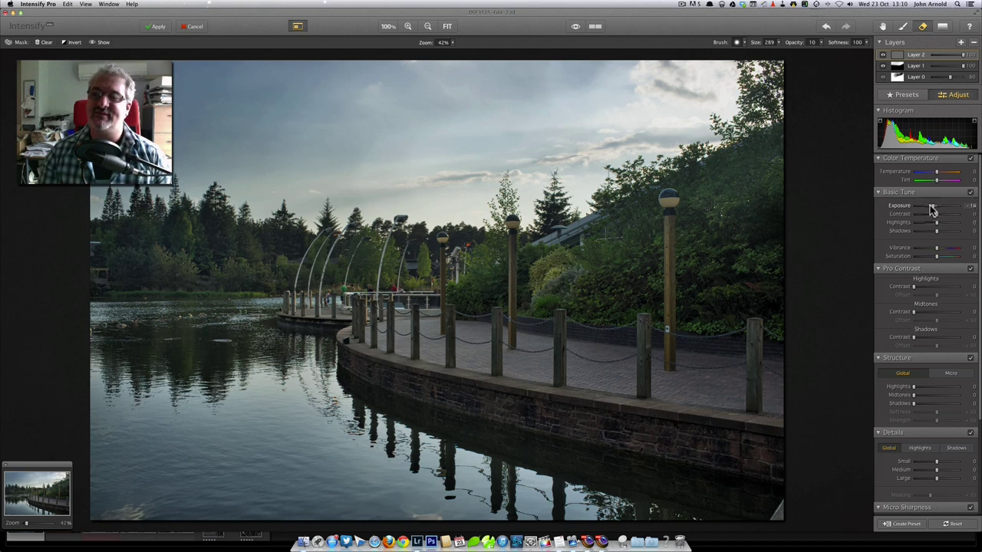
{"action": "mouse_move", "coordinate": [935, 210]}
{"action": "left_mouse_down"}
{"action": "mouse_move", "coordinate": [913, 209]}
{"action": "mouse_move", "coordinate": [932, 211]}
{"action": "left_mouse_up"}
{"action": "left_click", "coordinate": [931, 213]}
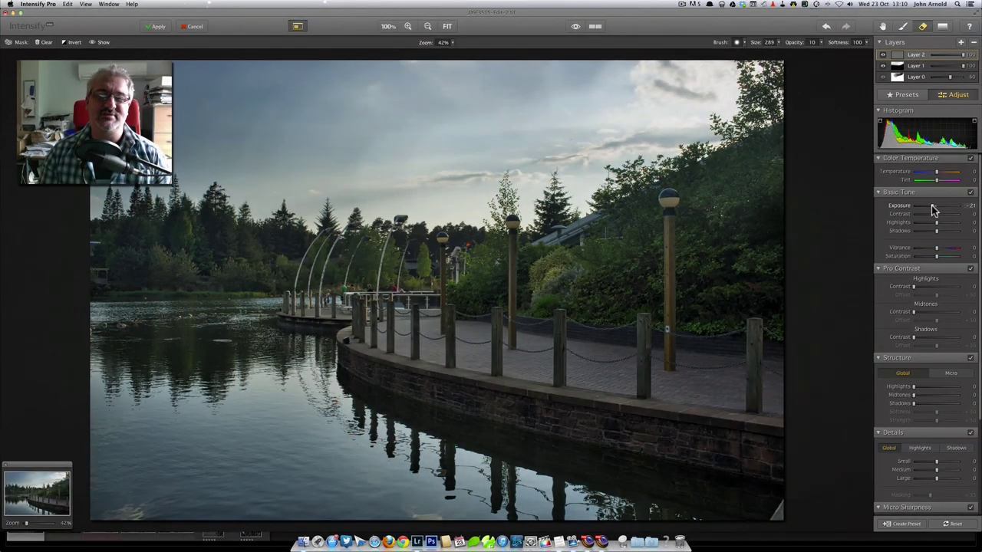
Apply a gradient mask over the sky at about 172°, fading out just above the treeline
{"action": "left_click", "coordinate": [943, 27]}
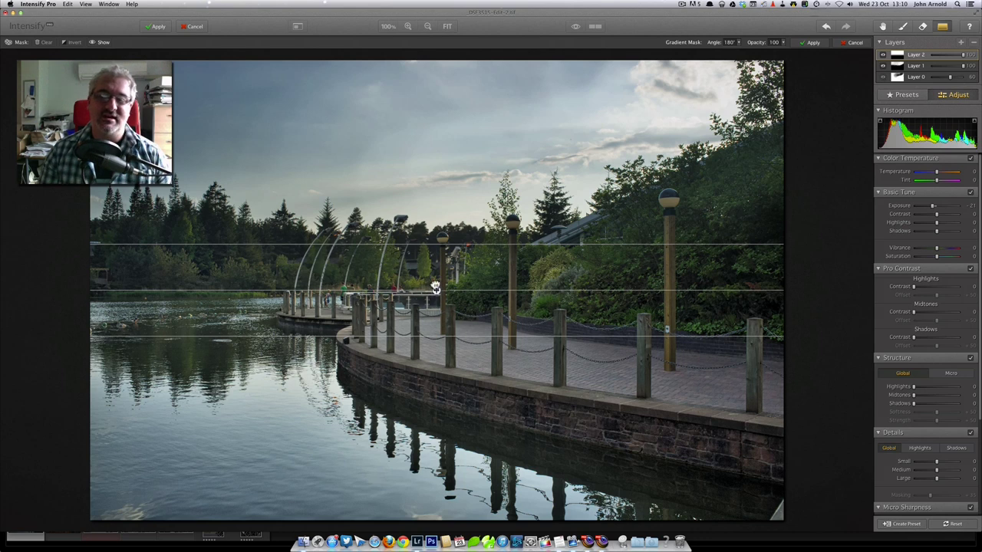
{"action": "left_click_drag", "start_coordinate": [435, 287], "coordinate": [368, 135]}
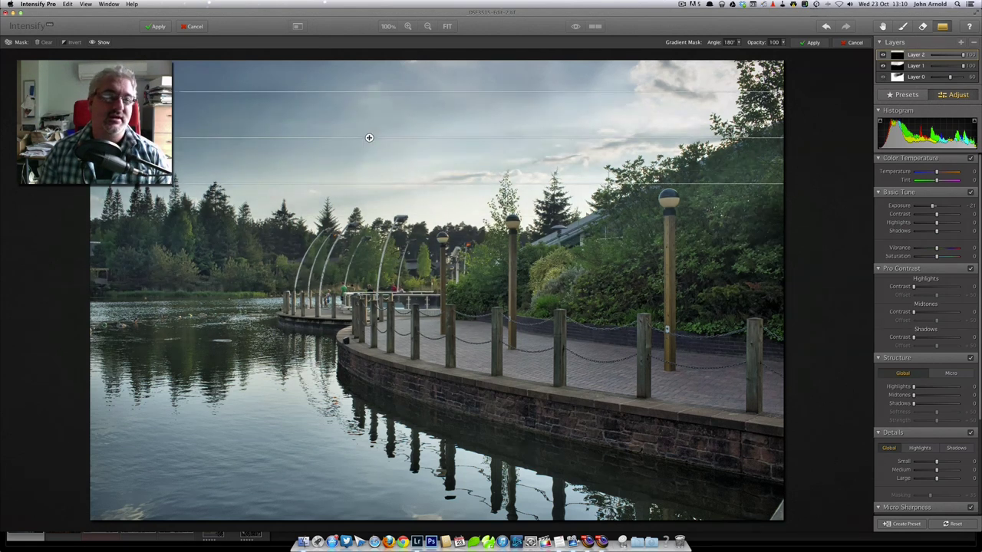
{"action": "scroll", "coordinate": [368, 137], "scroll_direction": "down", "scroll_amount": 10}
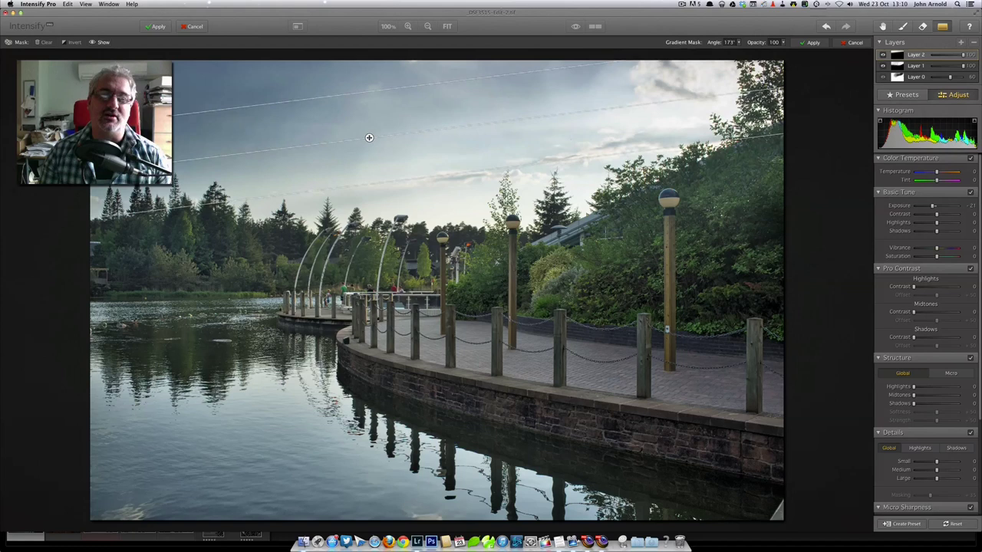
{"action": "scroll", "coordinate": [369, 137], "scroll_direction": "down", "scroll_amount": 2}
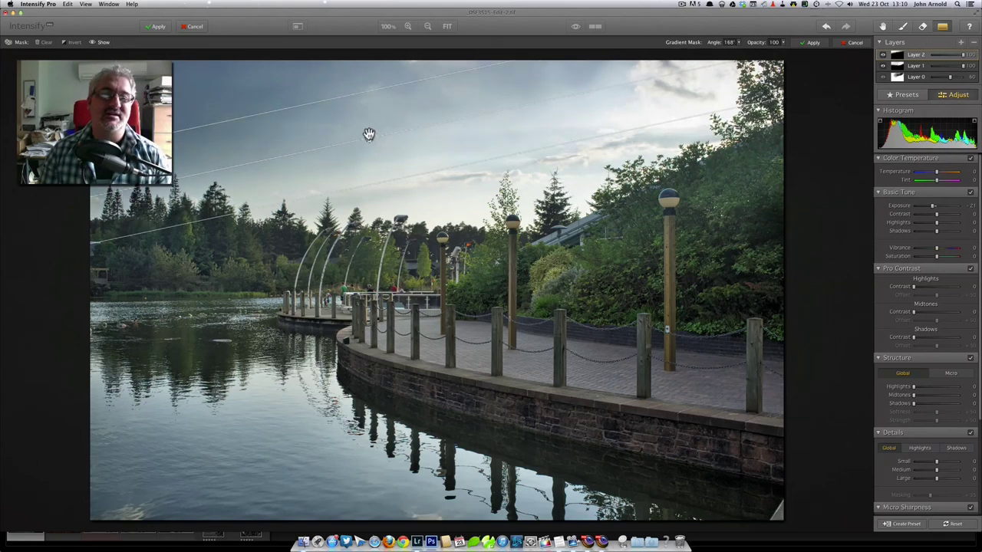
{"action": "left_click_drag", "start_coordinate": [366, 138], "coordinate": [309, 139]}
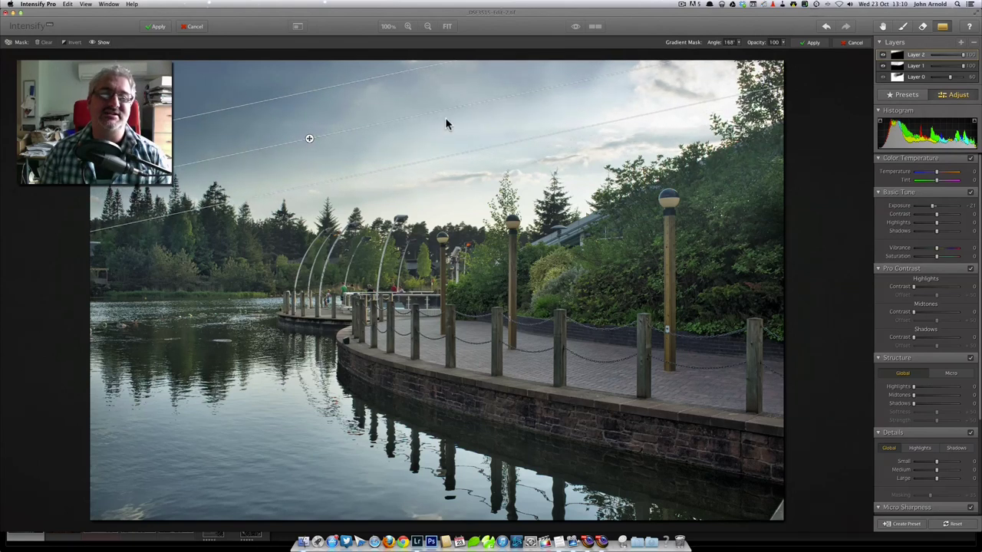
{"action": "left_click_drag", "start_coordinate": [456, 112], "coordinate": [466, 122]}
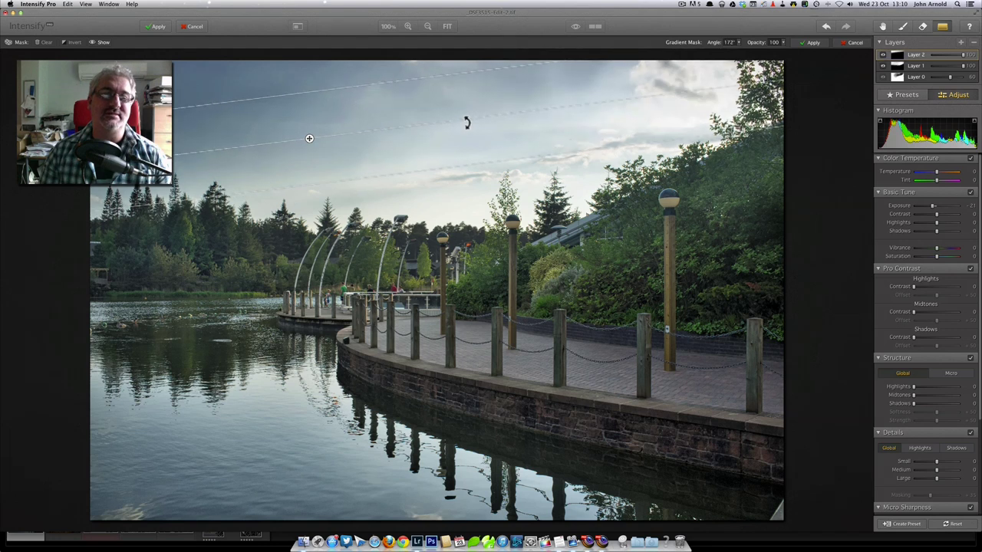
{"action": "left_click_drag", "start_coordinate": [329, 136], "coordinate": [335, 139]}
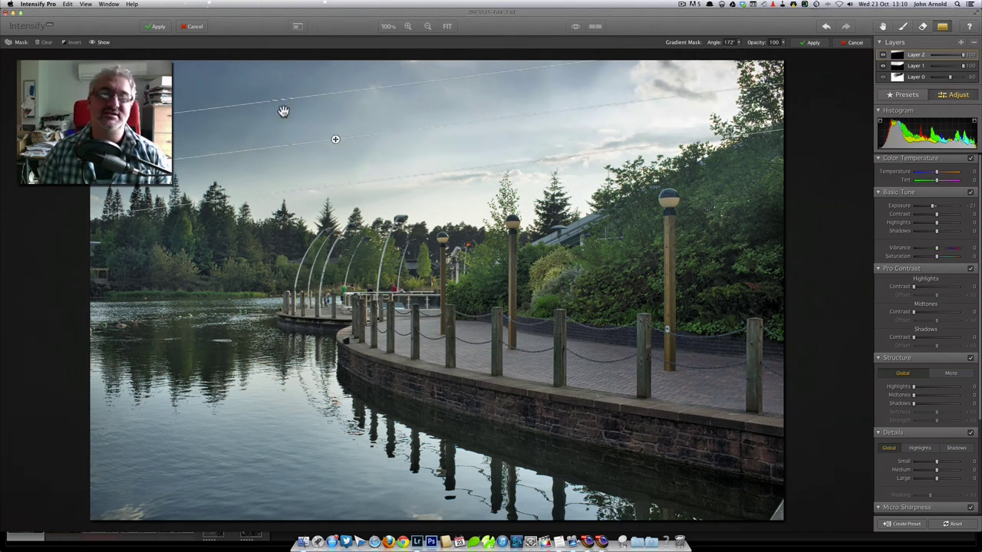
{"action": "left_click_drag", "start_coordinate": [310, 191], "coordinate": [330, 289]}
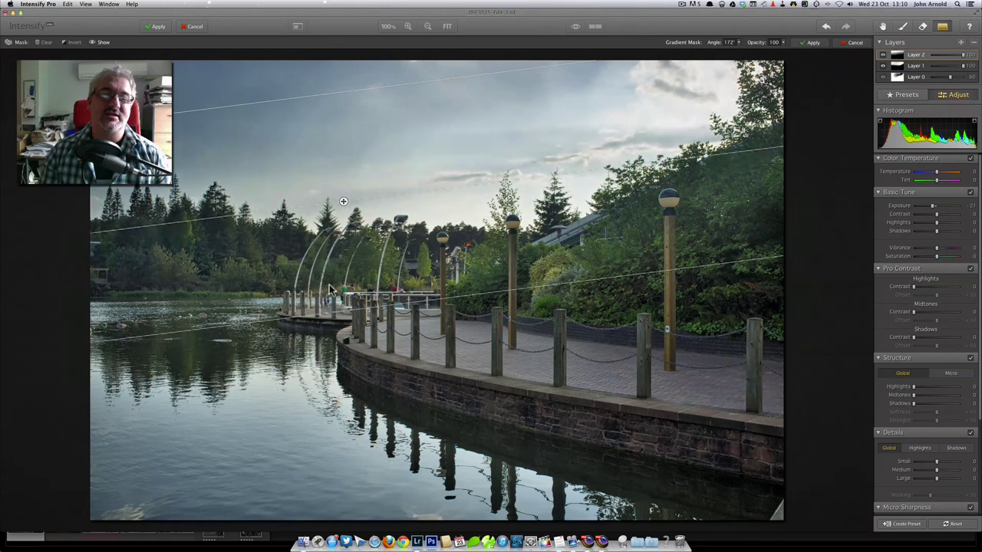
{"action": "left_click_drag", "start_coordinate": [343, 203], "coordinate": [309, 147]}
{"action": "left_click_drag", "start_coordinate": [377, 249], "coordinate": [368, 223]}
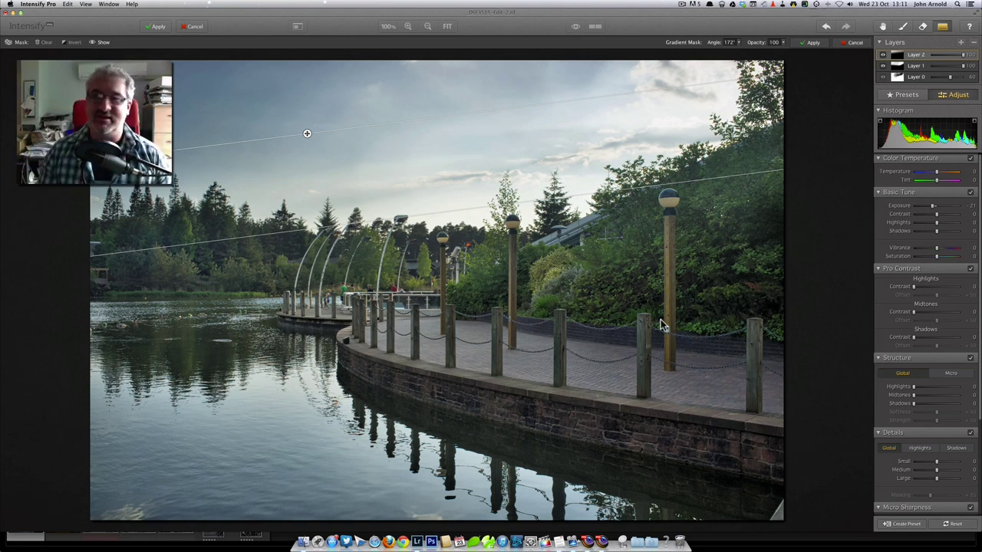
{"action": "left_click", "coordinate": [811, 43]}
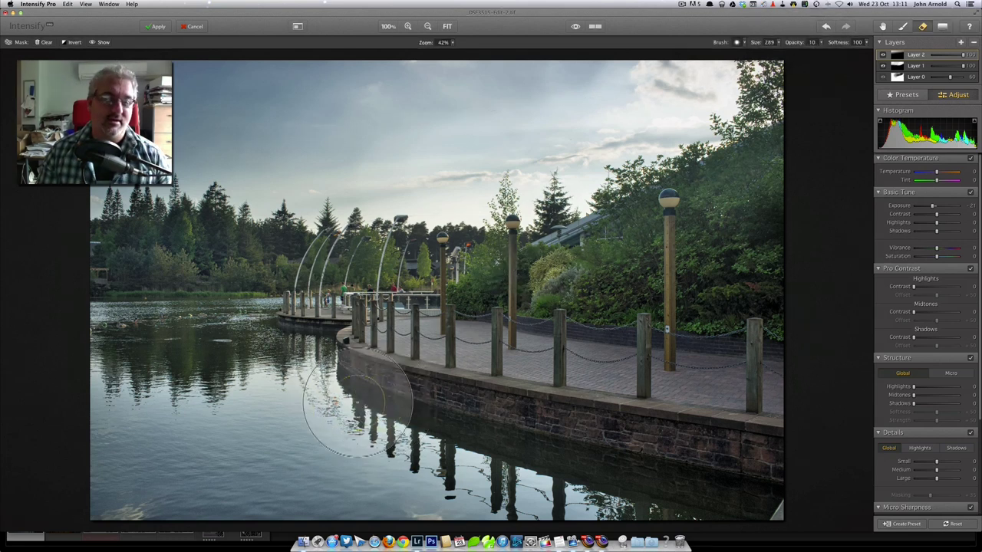
Apply a second gradient mask, tilted about 10°, darkening the lake in the lower photo
{"action": "left_click", "coordinate": [298, 26]}
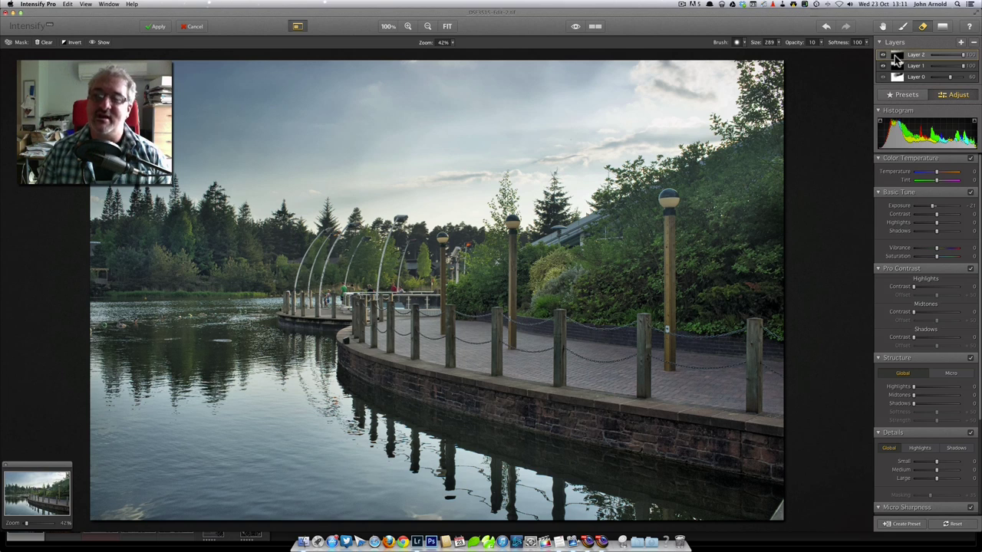
{"action": "left_click", "coordinate": [943, 28]}
{"action": "left_click_drag", "start_coordinate": [601, 296], "coordinate": [352, 317]}
{"action": "left_click_drag", "start_coordinate": [424, 334], "coordinate": [300, 443]}
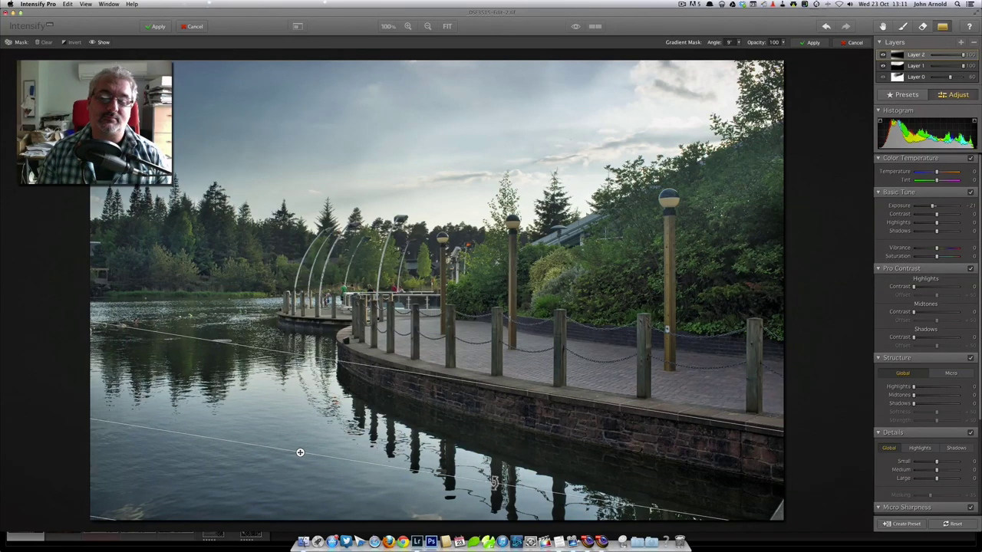
{"action": "left_click_drag", "start_coordinate": [494, 482], "coordinate": [494, 477]}
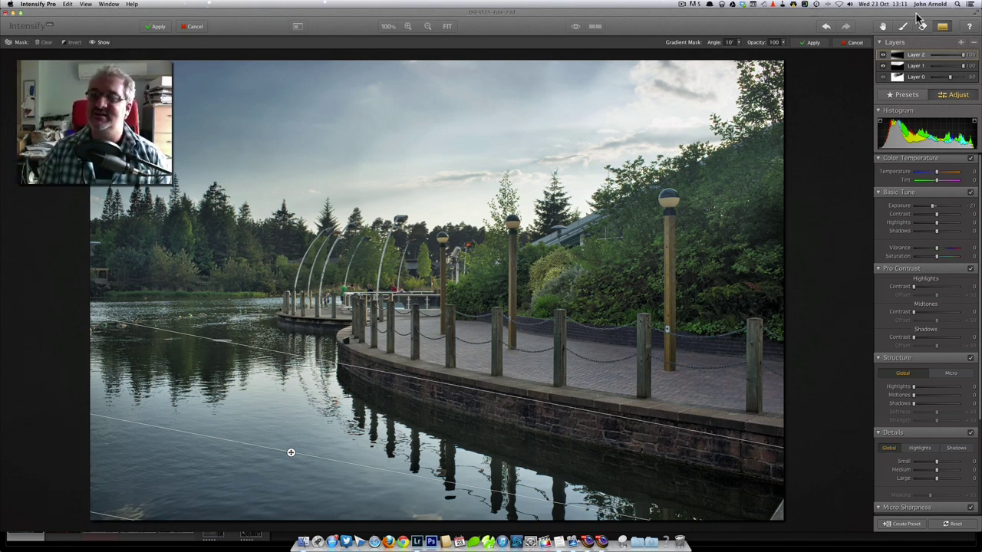
{"action": "left_click", "coordinate": [803, 44]}
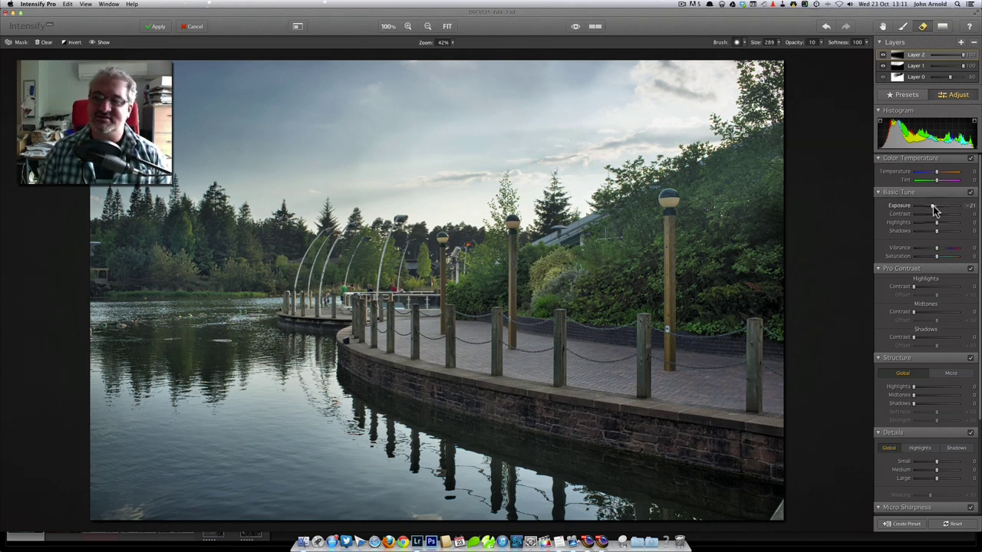
Set Layer 2's exposure to -26, then toggle between the original and edited photo to compare
{"action": "left_click_drag", "start_coordinate": [932, 208], "coordinate": [933, 210]}
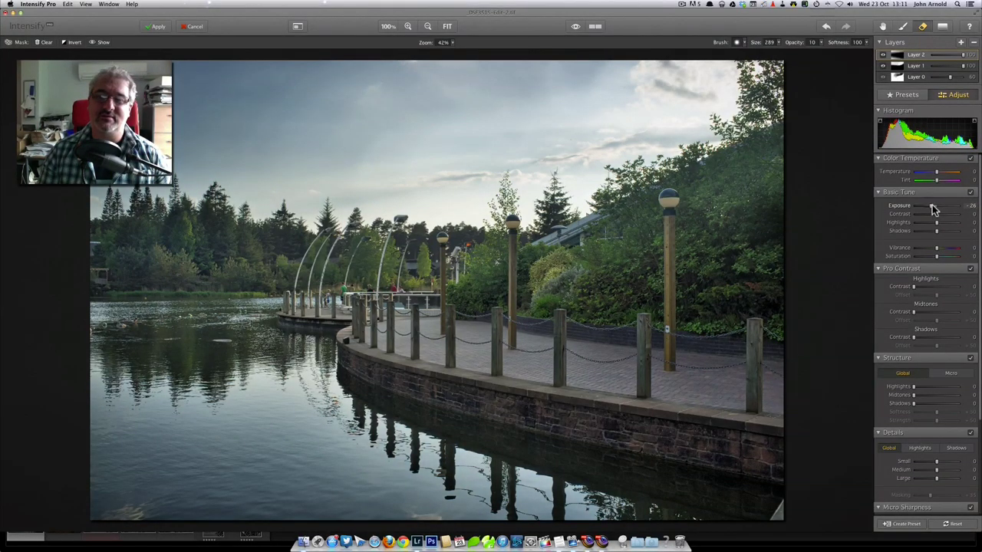
{"action": "left_click", "coordinate": [298, 27]}
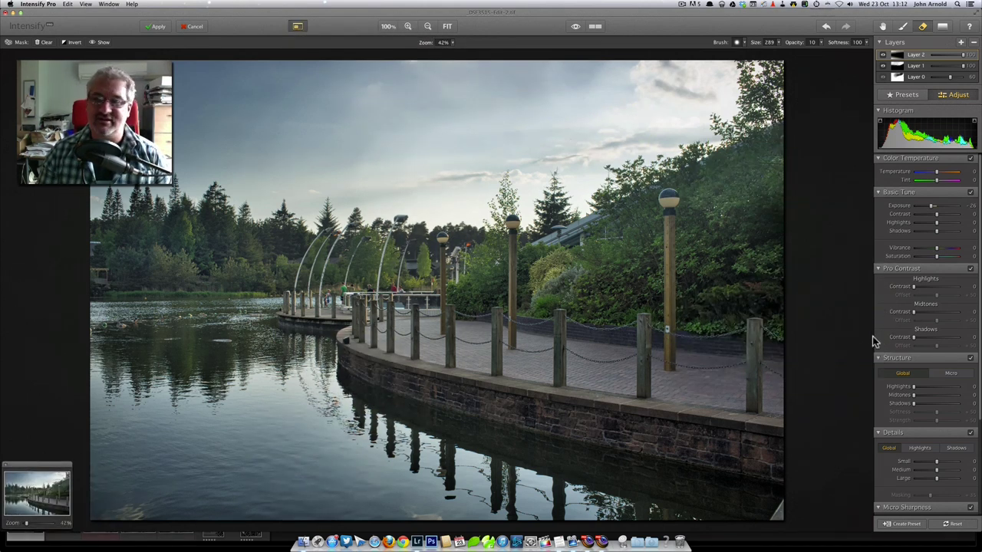
{"action": "left_click", "coordinate": [575, 26]}
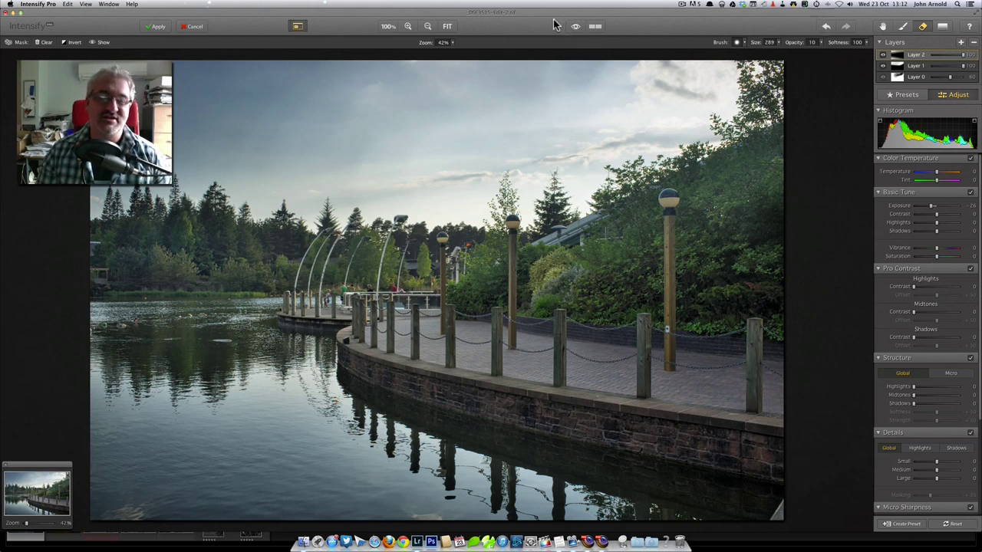
{"action": "left_click", "coordinate": [575, 27]}
{"action": "left_click", "coordinate": [575, 26]}
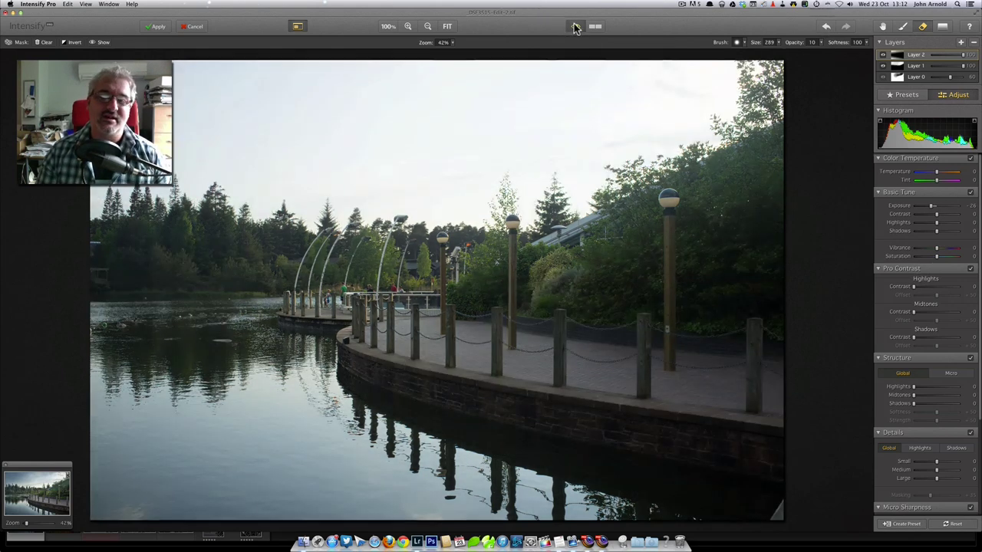
{"action": "left_click", "coordinate": [575, 26]}
{"action": "left_click", "coordinate": [575, 26]}
{"action": "left_click", "coordinate": [575, 27]}
{"action": "left_click", "coordinate": [575, 27]}
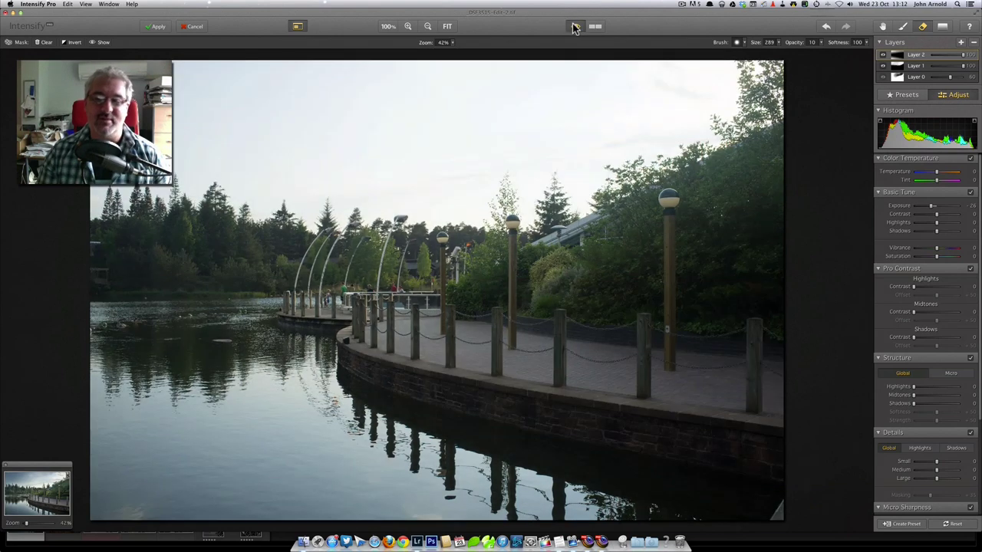
{"action": "left_click", "coordinate": [575, 27]}
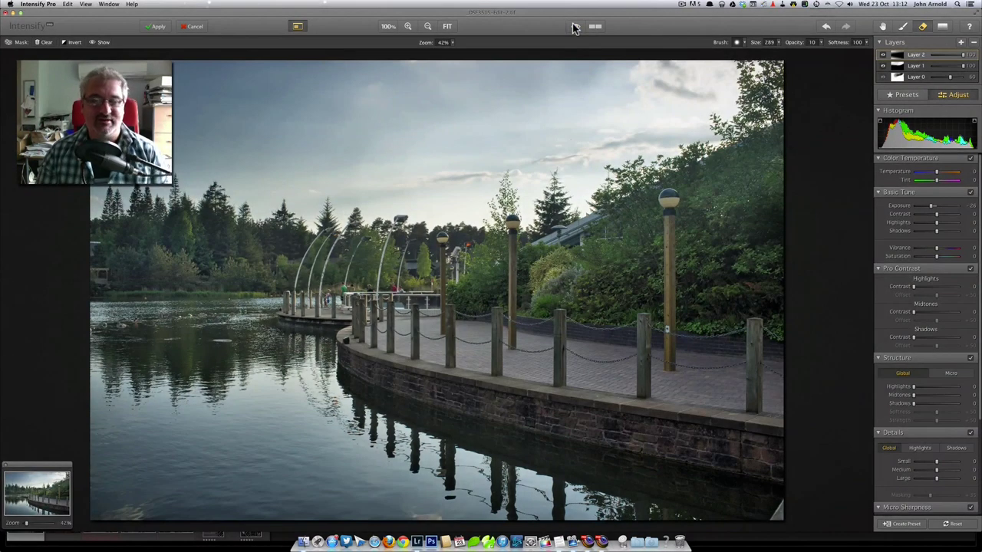
{"action": "left_click", "coordinate": [575, 26]}
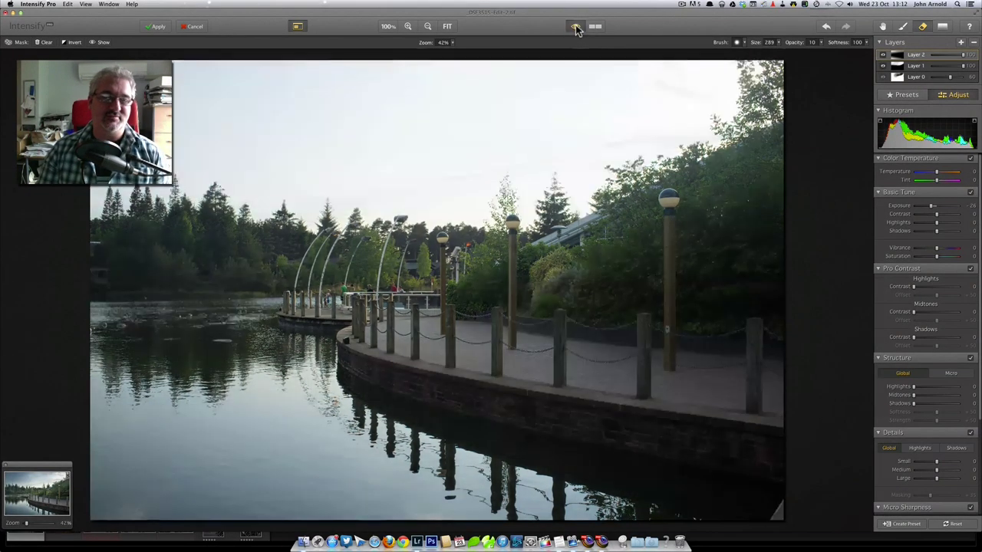
{"action": "left_click", "coordinate": [575, 26]}
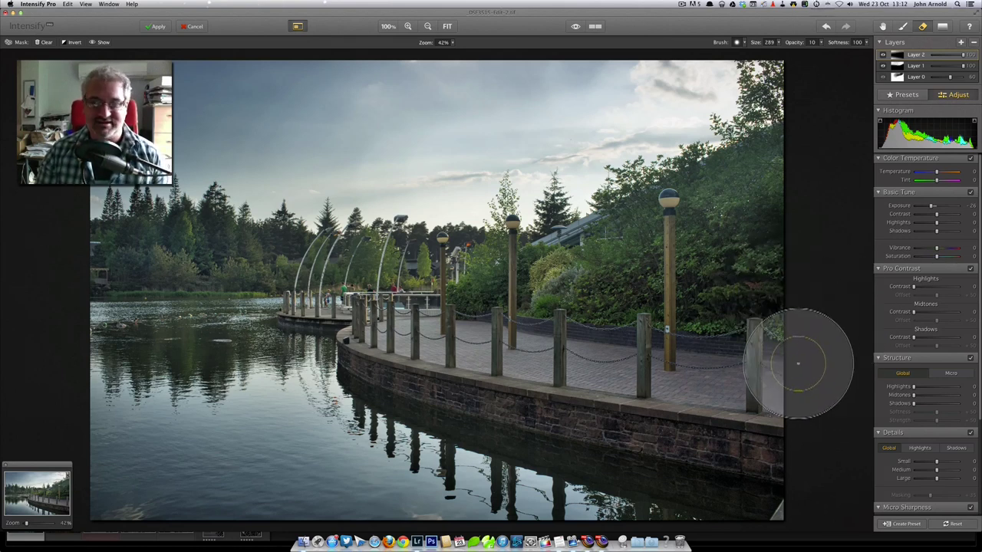
Add Layer 3 with the Absolute Clarity preset and mask it off the greenery by the lamp post
{"action": "left_click", "coordinate": [960, 43]}
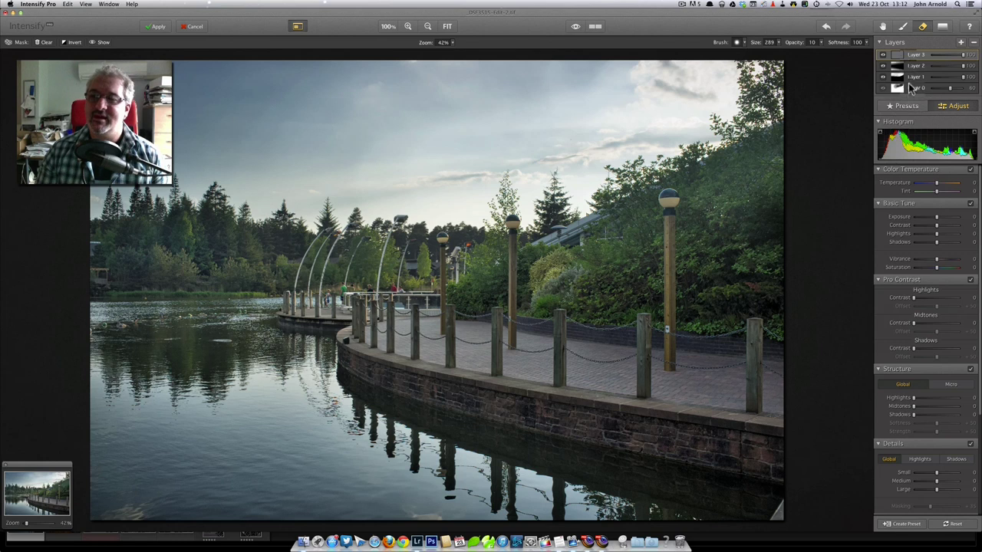
{"action": "left_click", "coordinate": [905, 107]}
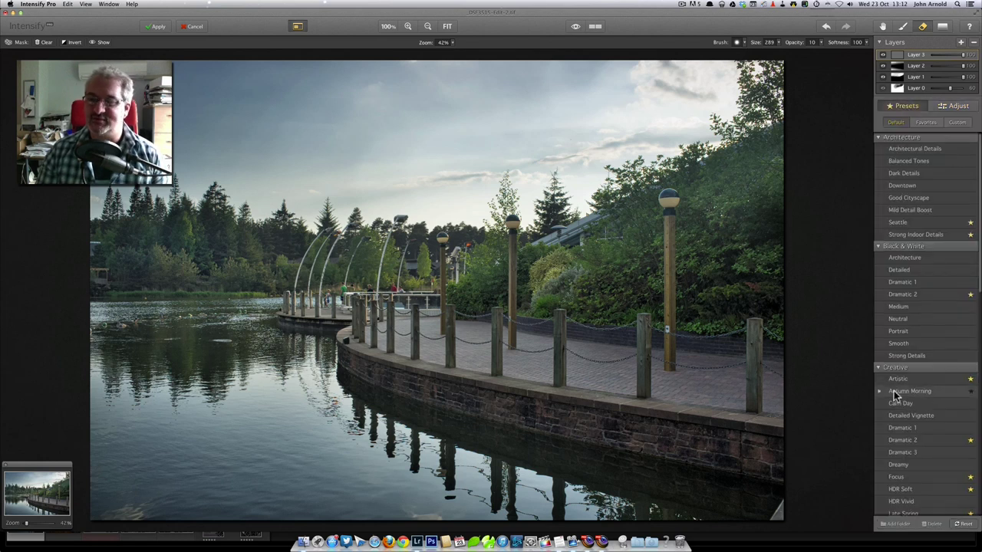
{"action": "scroll", "coordinate": [894, 394], "scroll_direction": "down", "scroll_amount": 10}
{"action": "scroll", "coordinate": [894, 394], "scroll_direction": "down", "scroll_amount": 2}
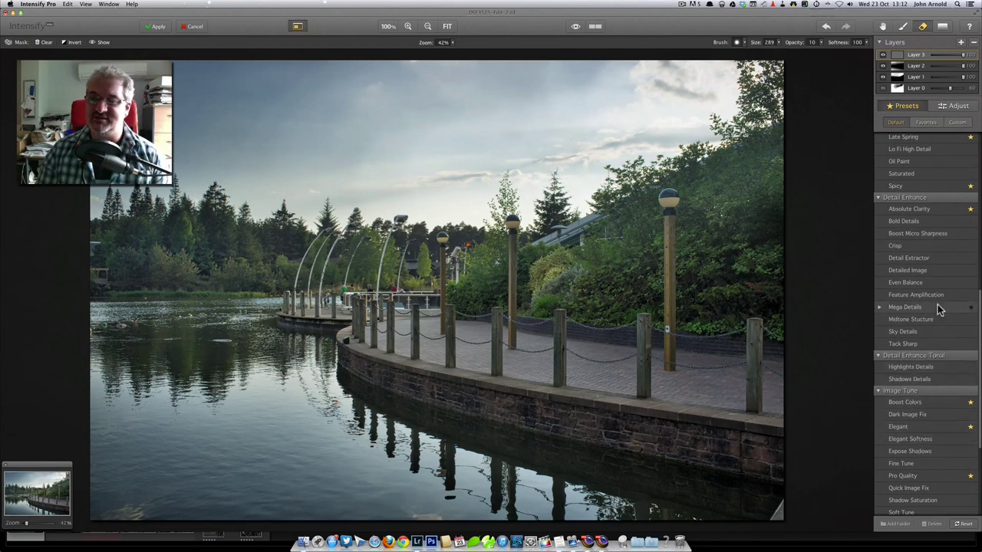
{"action": "left_click", "coordinate": [913, 209]}
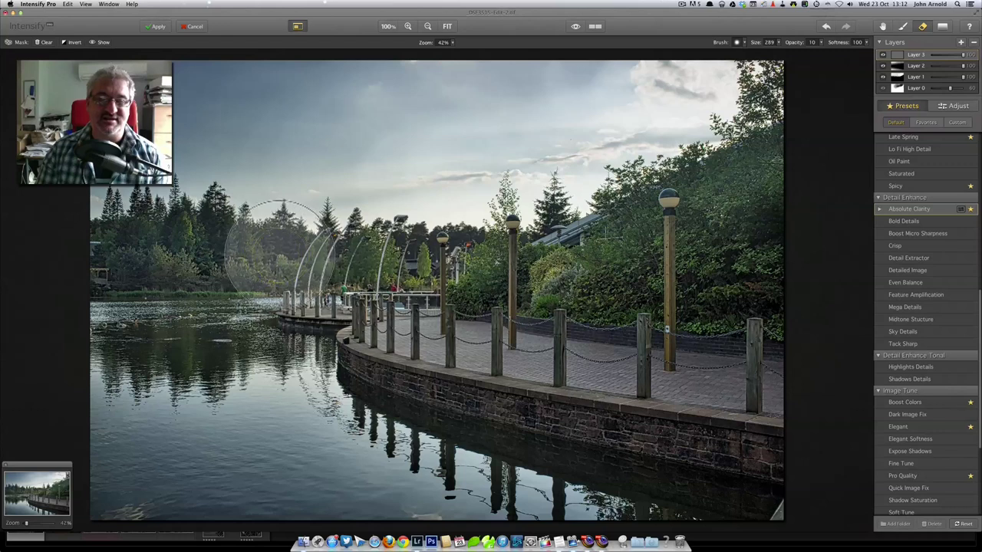
{"action": "mouse_move", "coordinate": [652, 339]}
{"action": "left_mouse_down"}
{"action": "mouse_move", "coordinate": [630, 295]}
{"action": "mouse_move", "coordinate": [584, 292]}
{"action": "mouse_move", "coordinate": [657, 252]}
{"action": "left_mouse_up"}
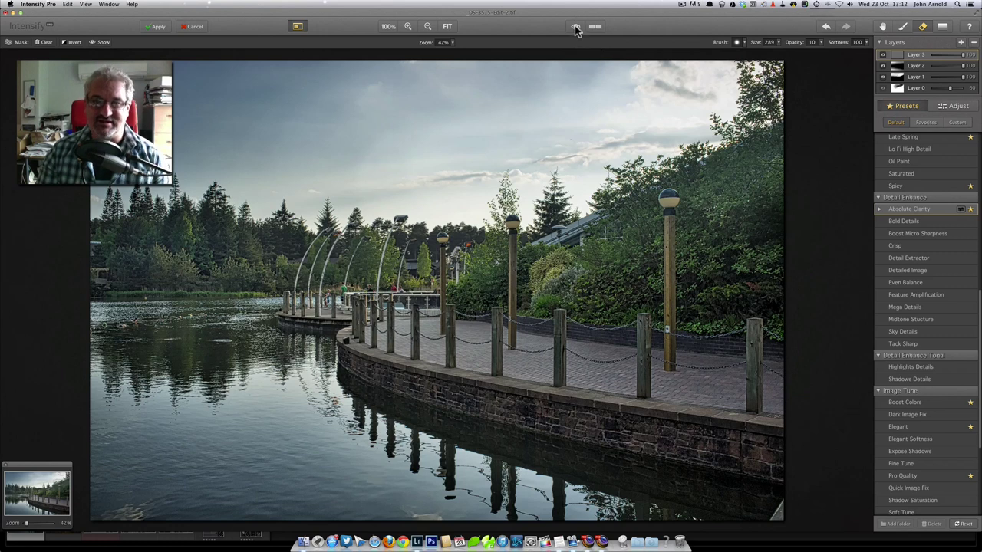
Compare Layer 3 hidden and shown, switch it to Bold Details, and check against the original
{"action": "left_click_drag", "start_coordinate": [577, 28], "coordinate": [577, 29]}
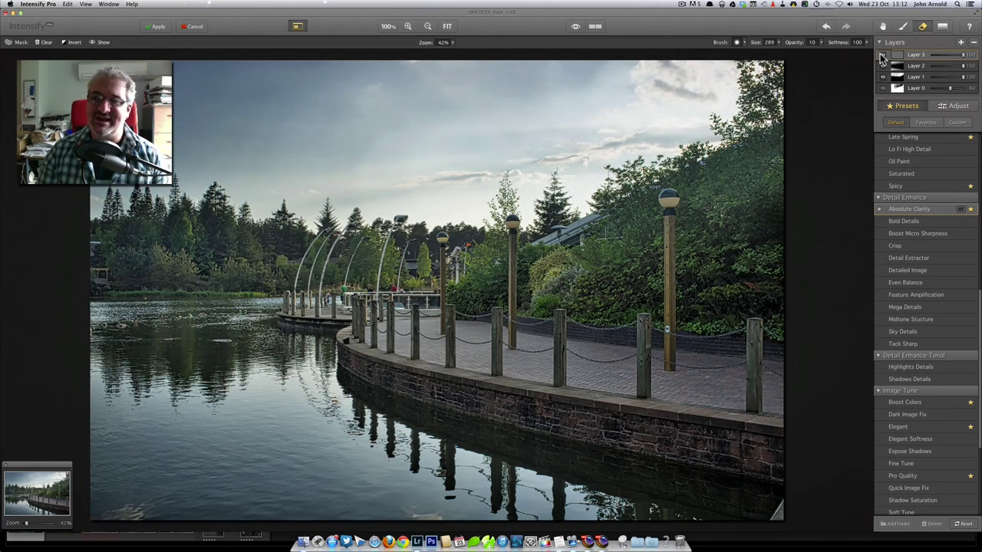
{"action": "left_click", "coordinate": [882, 54]}
{"action": "left_click", "coordinate": [883, 55]}
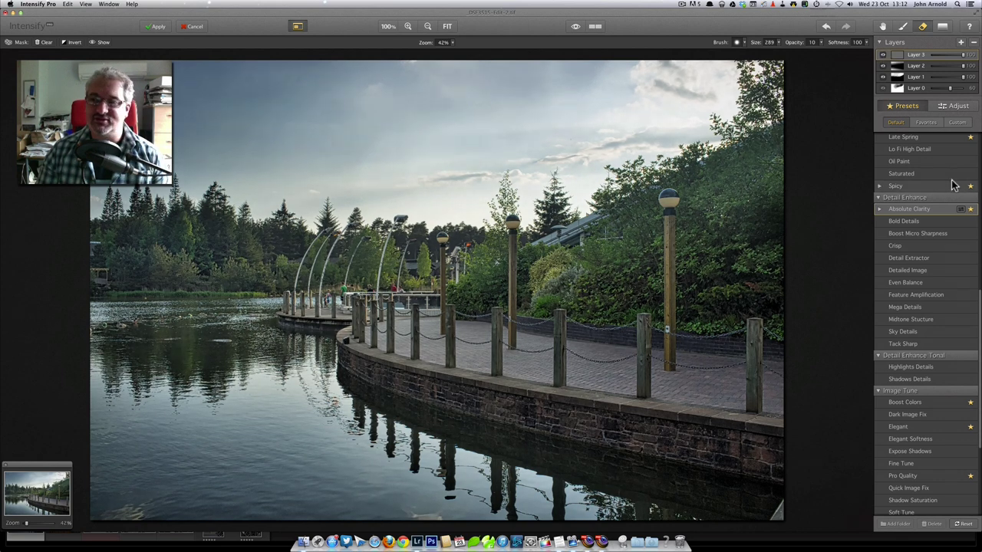
{"action": "left_click", "coordinate": [918, 223]}
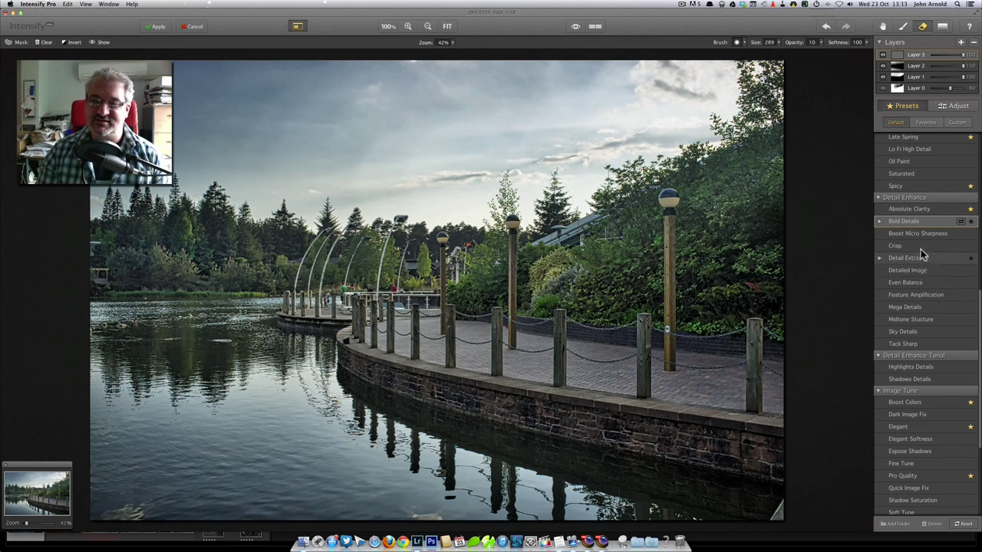
{"action": "left_click", "coordinate": [575, 27]}
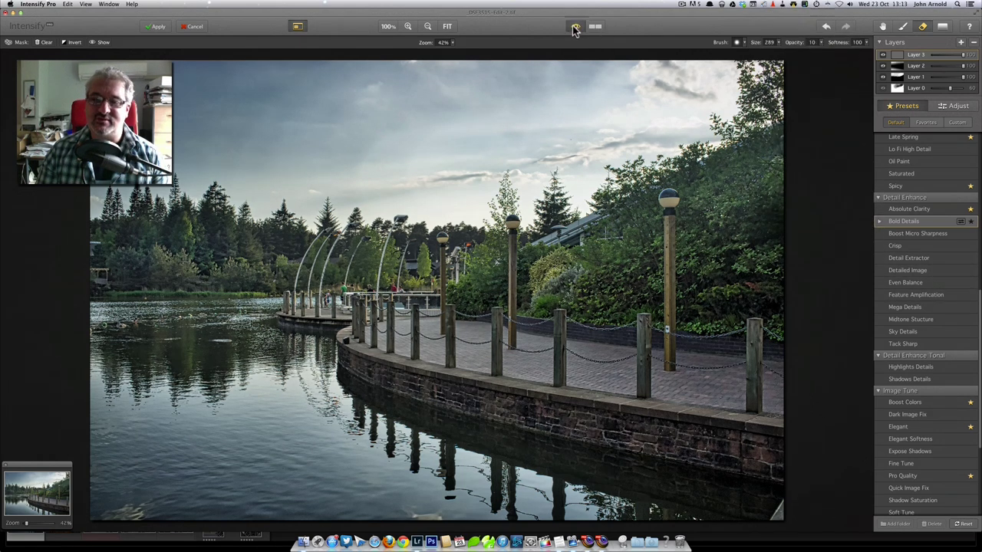
{"action": "left_click", "coordinate": [575, 28]}
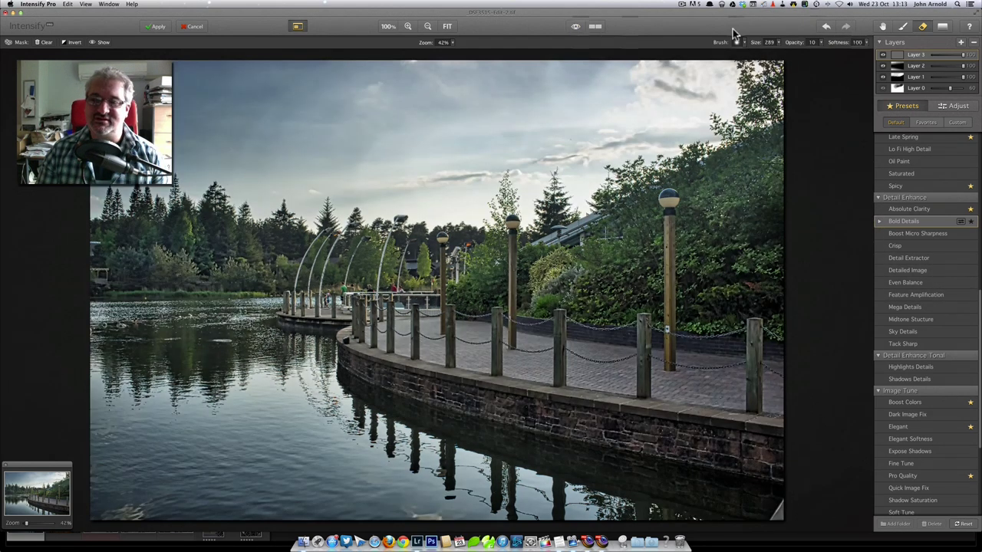
{"action": "left_click", "coordinate": [882, 55]}
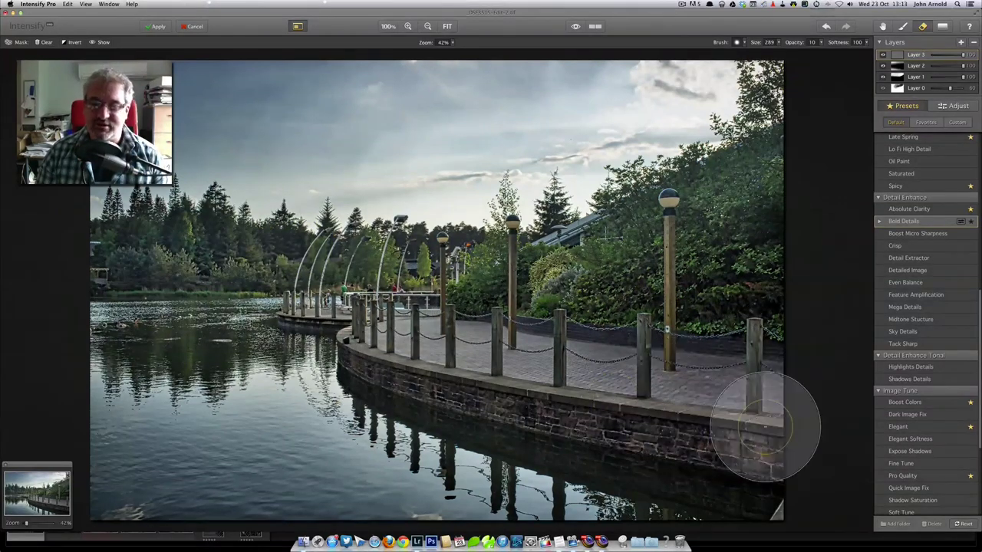
Compare Detailed Image and Detail Extractor, keep Detail Extractor, and mask it off the bushes
{"action": "left_click", "coordinate": [921, 269]}
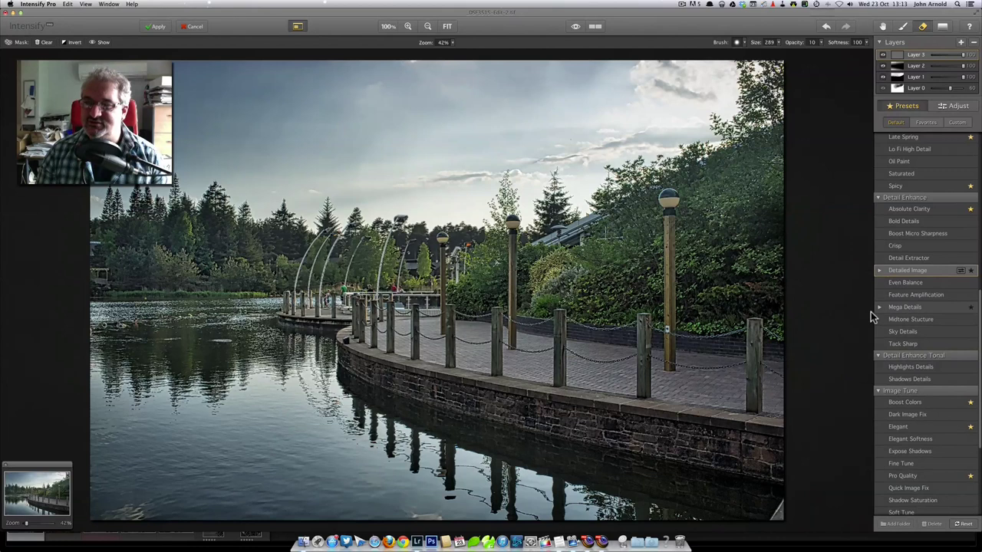
{"action": "left_click", "coordinate": [913, 258]}
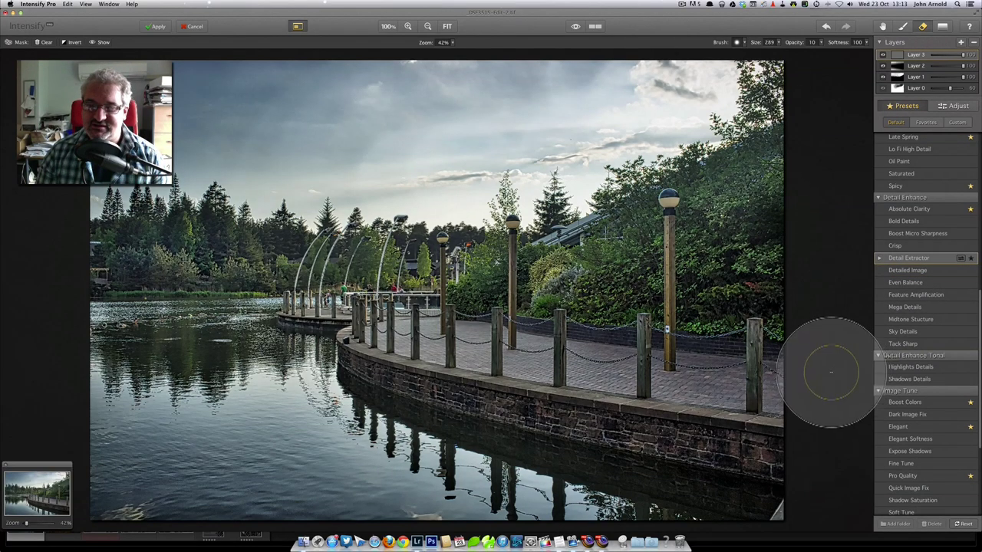
{"action": "left_click", "coordinate": [901, 271]}
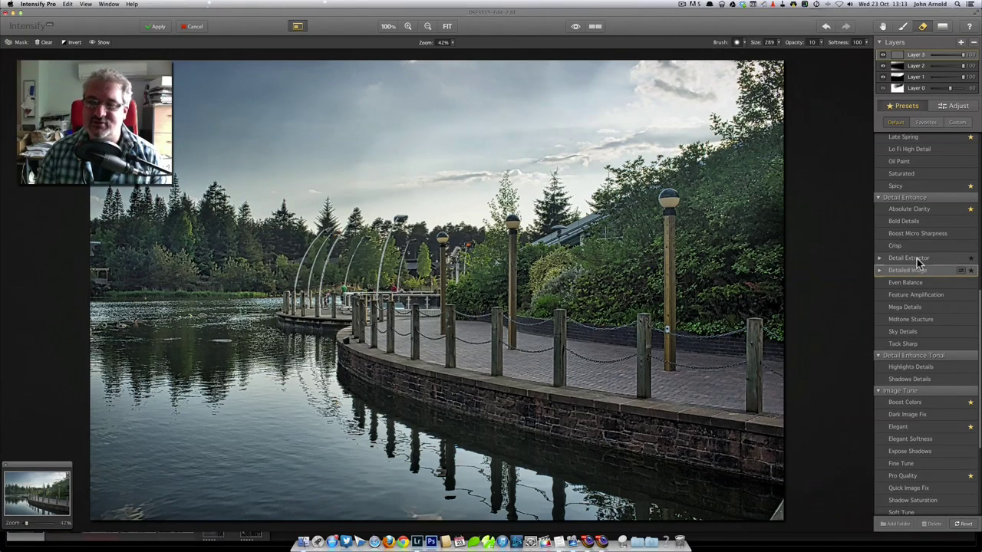
{"action": "left_click", "coordinate": [913, 258]}
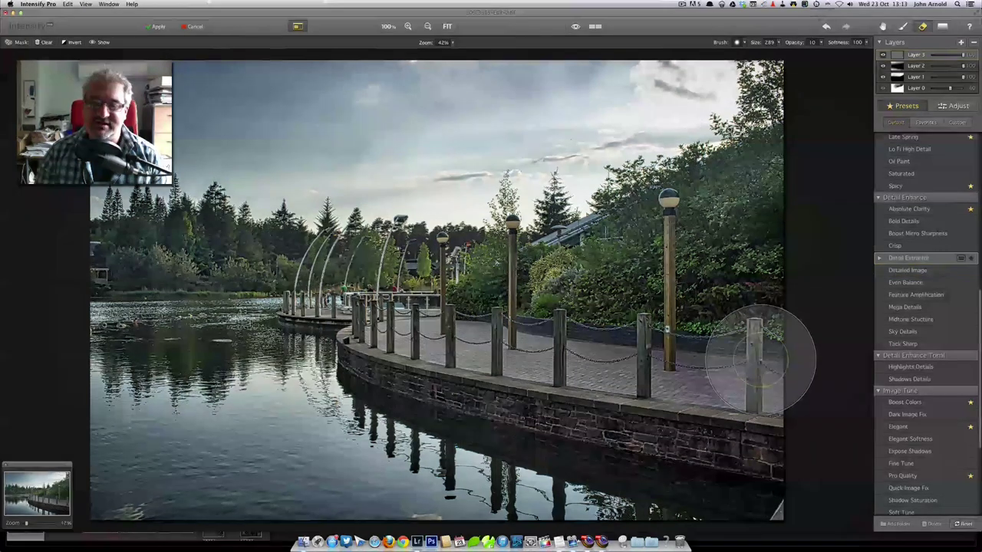
{"action": "mouse_move", "coordinate": [544, 270]}
{"action": "left_mouse_down"}
{"action": "mouse_move", "coordinate": [530, 275]}
{"action": "mouse_move", "coordinate": [568, 249]}
{"action": "mouse_move", "coordinate": [561, 291]}
{"action": "mouse_move", "coordinate": [537, 270]}
{"action": "mouse_move", "coordinate": [551, 261]}
{"action": "mouse_move", "coordinate": [565, 281]}
{"action": "left_mouse_up"}
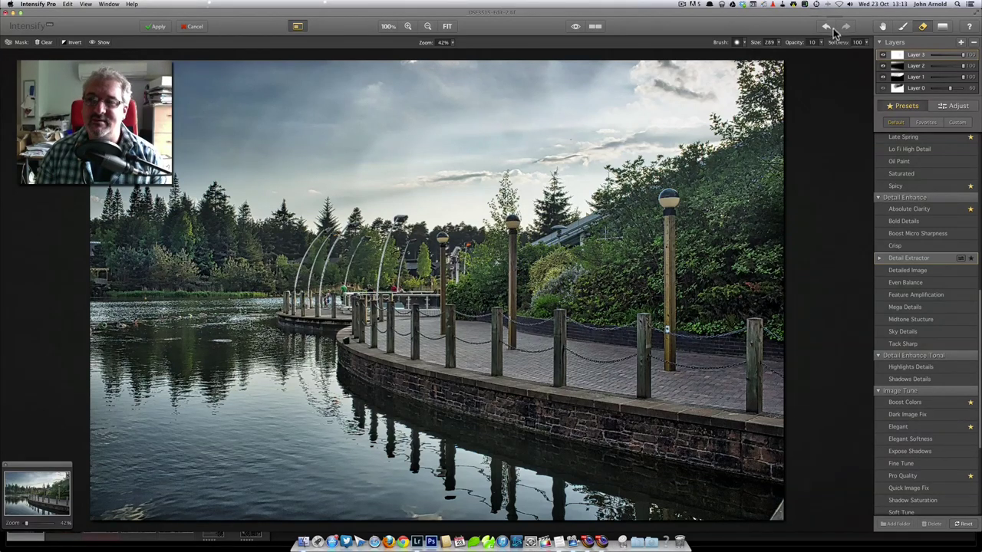
{"action": "left_click", "coordinate": [882, 26]}
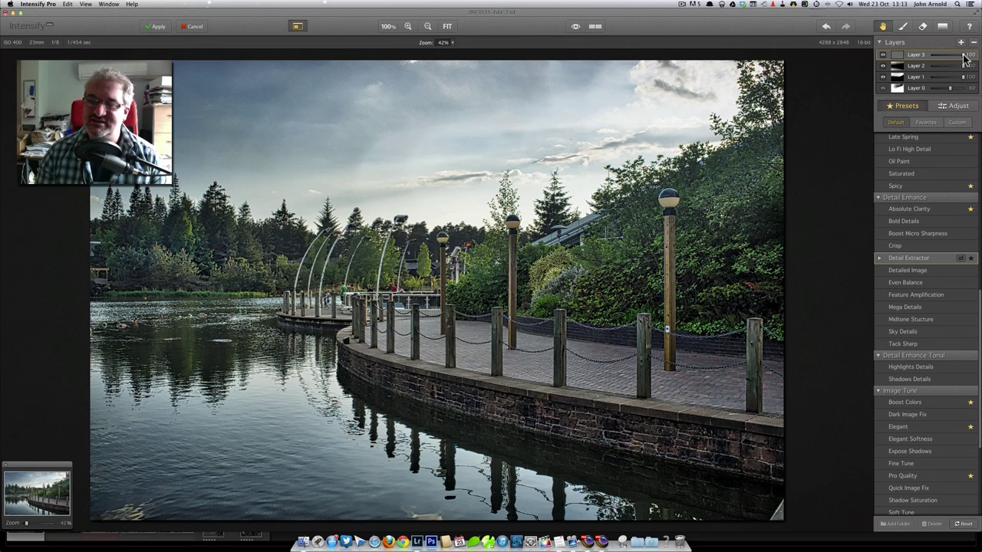
Lower Layer 3's opacity to 28 and inspect the lamp posts at 100% before fitting the view
{"action": "left_click_drag", "start_coordinate": [963, 55], "coordinate": [940, 54]}
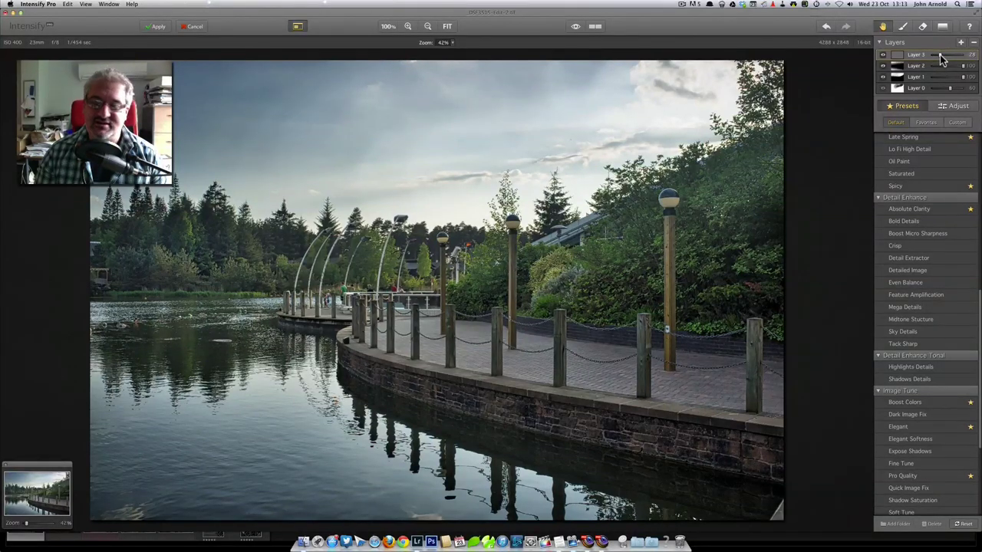
{"action": "left_click", "coordinate": [388, 26]}
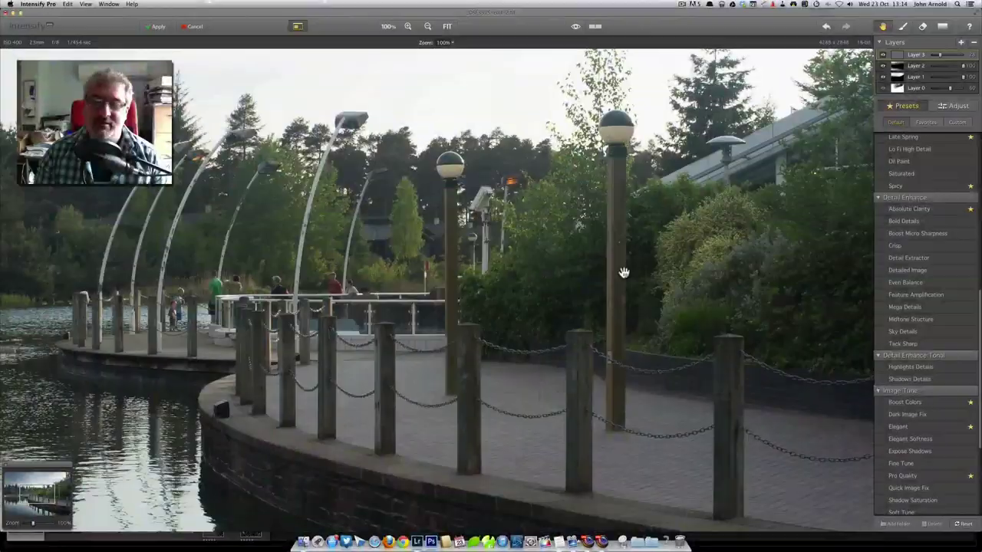
{"action": "left_click_drag", "start_coordinate": [654, 271], "coordinate": [399, 284]}
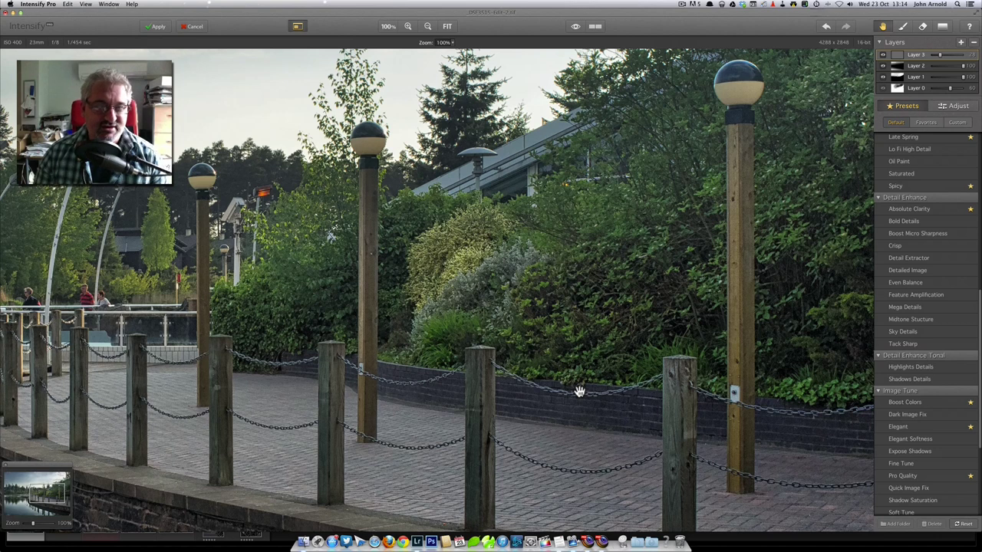
{"action": "left_click", "coordinate": [447, 26]}
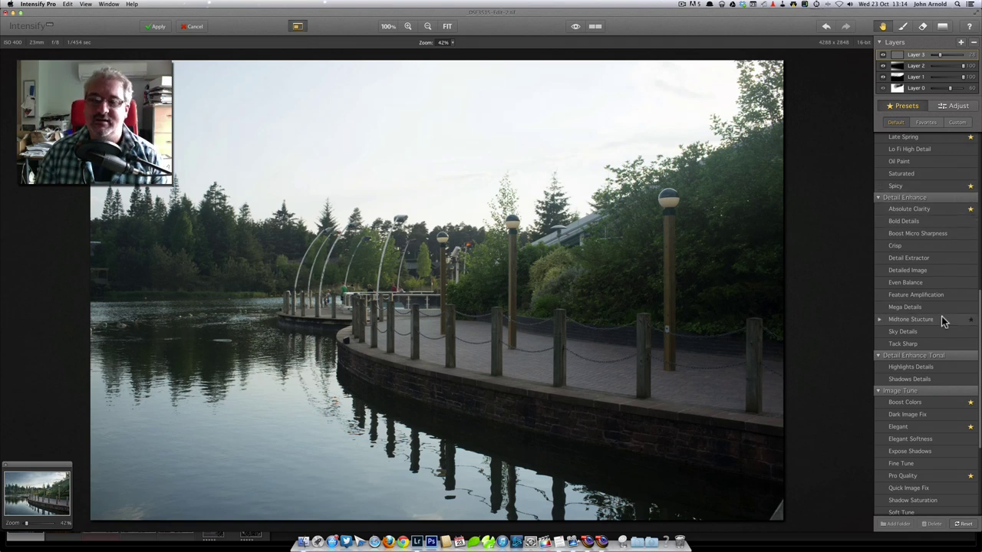
Add Layer 4 and set its Adjust tab Vignette Amount to -100
{"action": "left_click", "coordinate": [950, 296]}
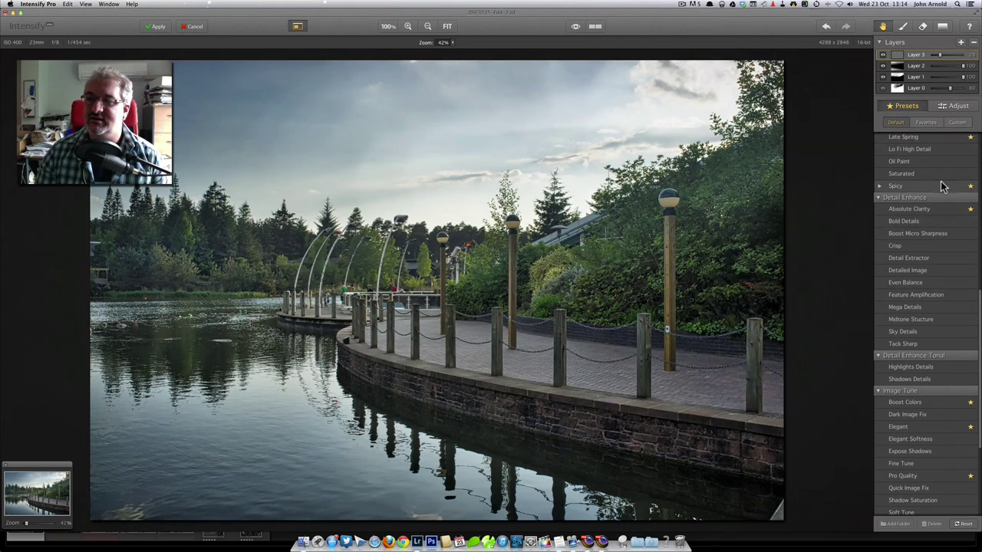
{"action": "left_click", "coordinate": [960, 42]}
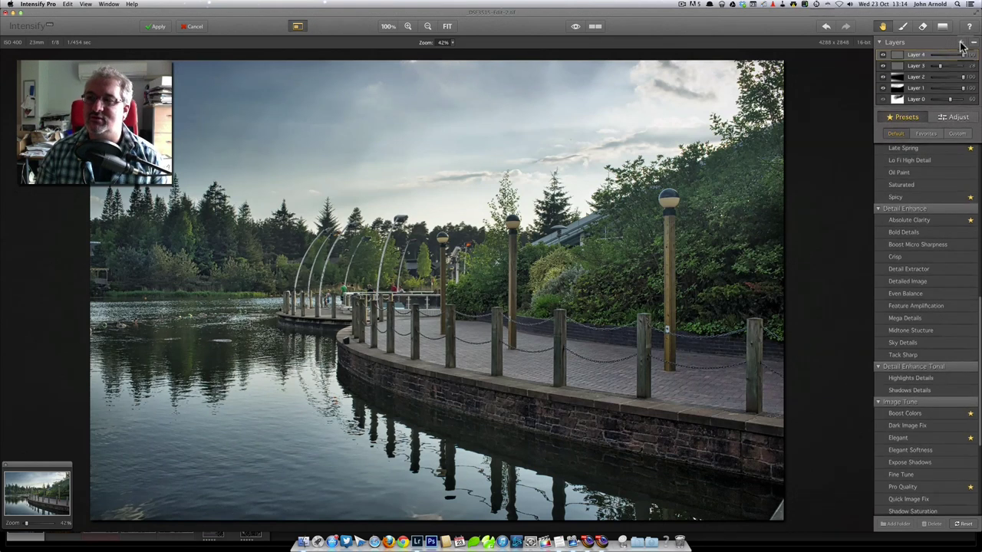
{"action": "left_click", "coordinate": [957, 117]}
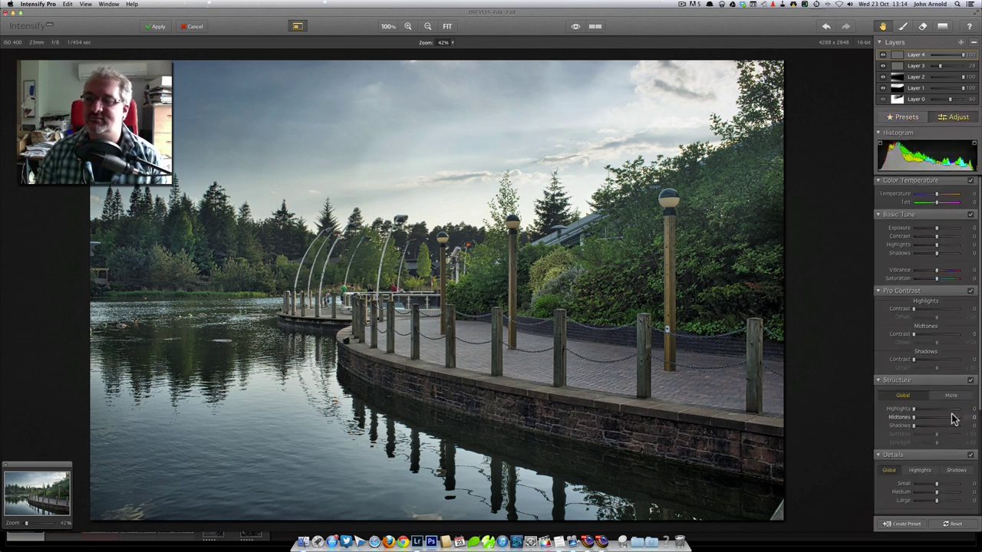
{"action": "scroll", "coordinate": [953, 472], "scroll_direction": "down", "scroll_amount": 3}
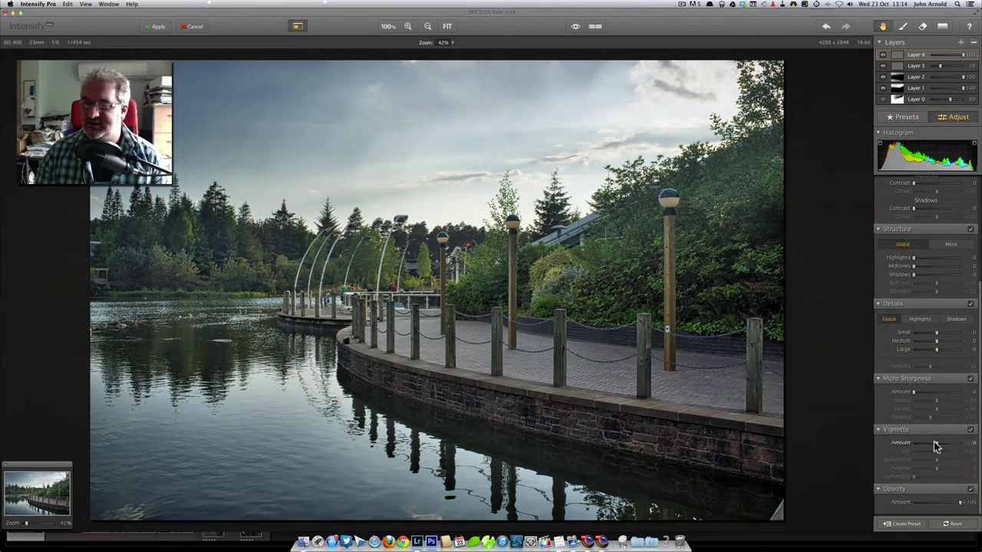
{"action": "left_click_drag", "start_coordinate": [936, 442], "coordinate": [921, 442]}
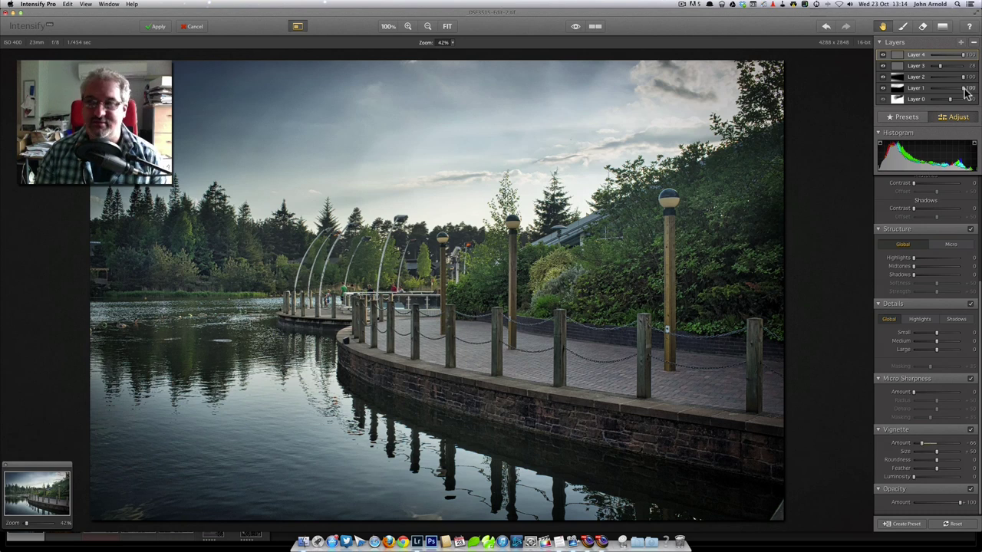
{"action": "left_click_drag", "start_coordinate": [920, 448], "coordinate": [890, 448]}
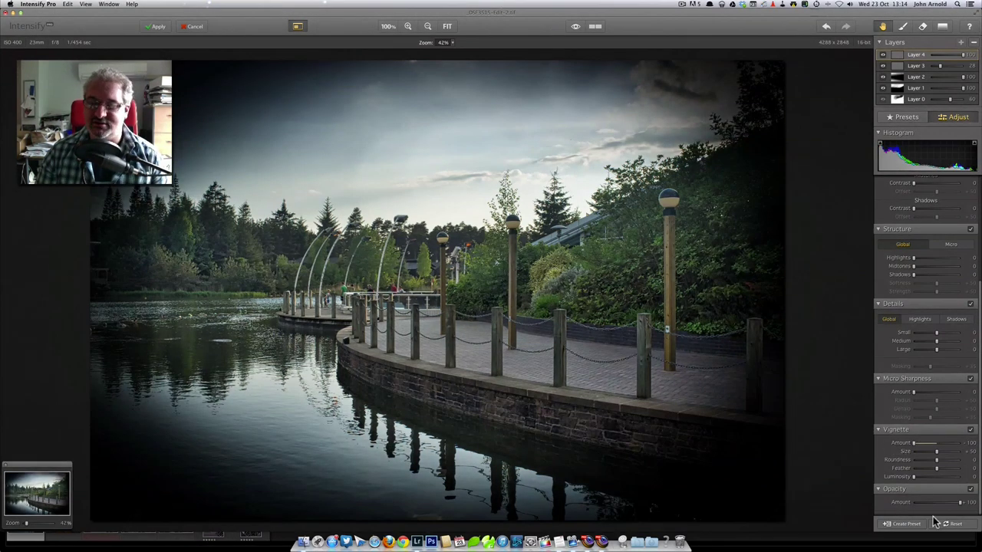
Save the current settings as custom preset 'Strong Vignette' and confirm it under Custom presets
{"action": "left_click", "coordinate": [906, 526]}
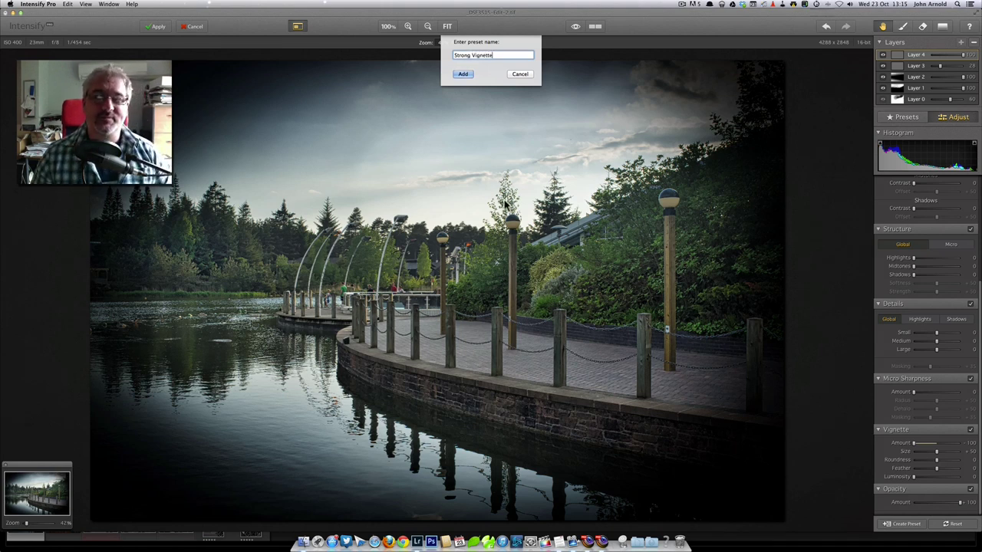
{"action": "left_click", "coordinate": [463, 73]}
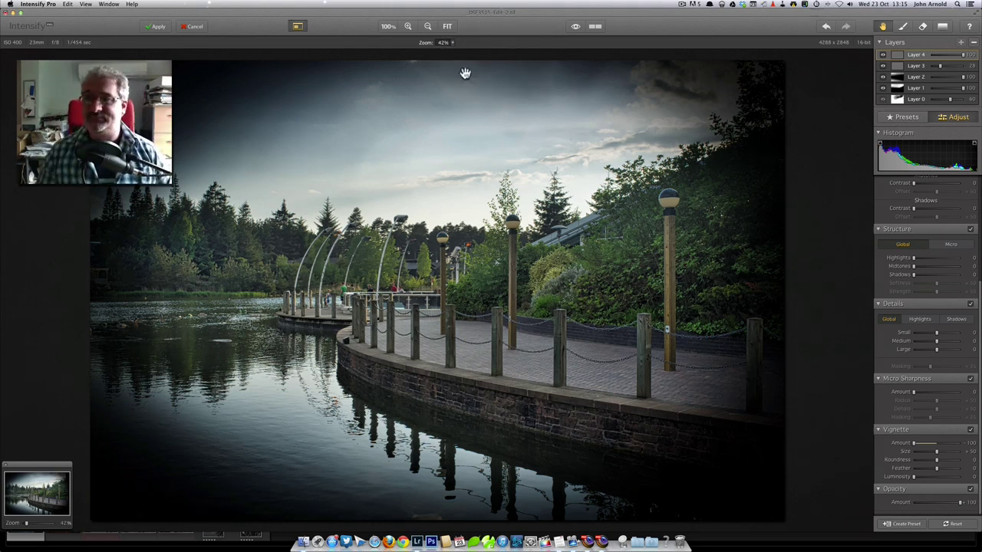
{"action": "left_click", "coordinate": [902, 118]}
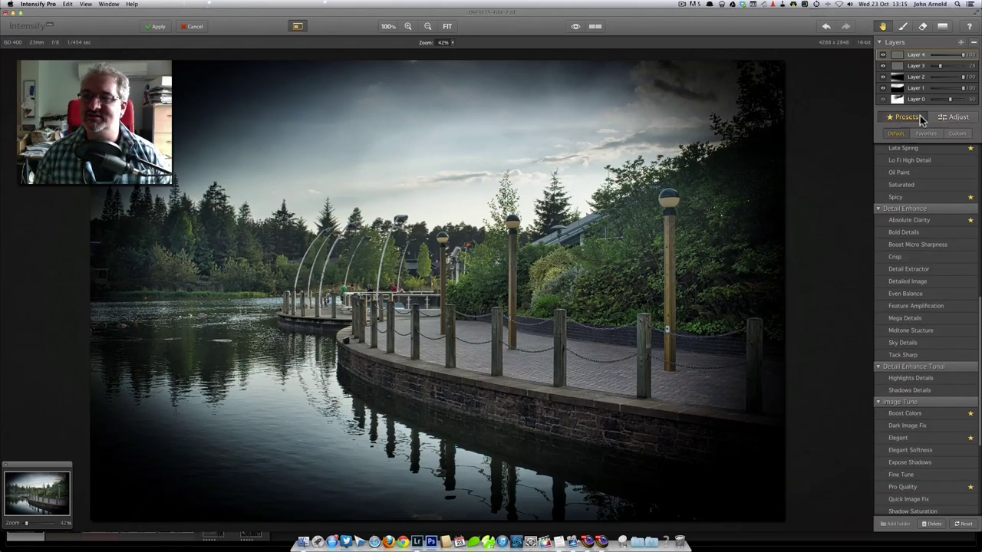
{"action": "left_click", "coordinate": [960, 134]}
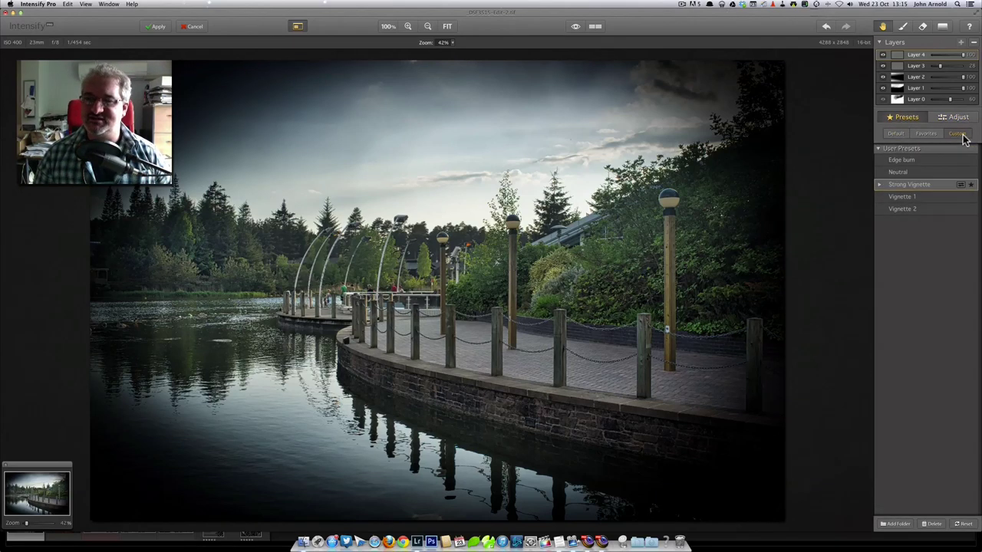
{"action": "left_click", "coordinate": [908, 184]}
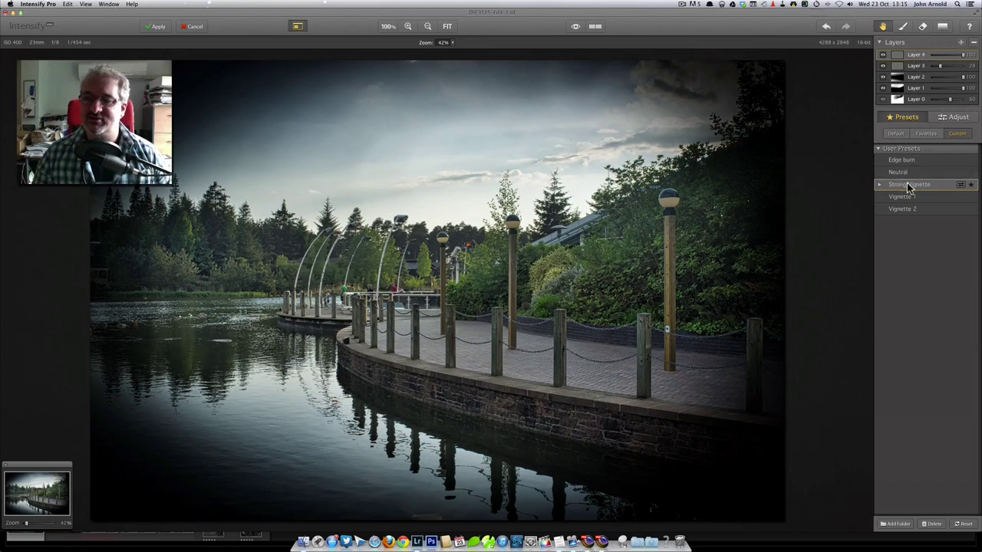
Lower Layer 4's vignette opacity to about 39%
{"action": "mouse_move", "coordinate": [965, 55]}
{"action": "left_mouse_down"}
{"action": "mouse_move", "coordinate": [936, 55]}
{"action": "mouse_move", "coordinate": [945, 58]}
{"action": "left_mouse_up"}
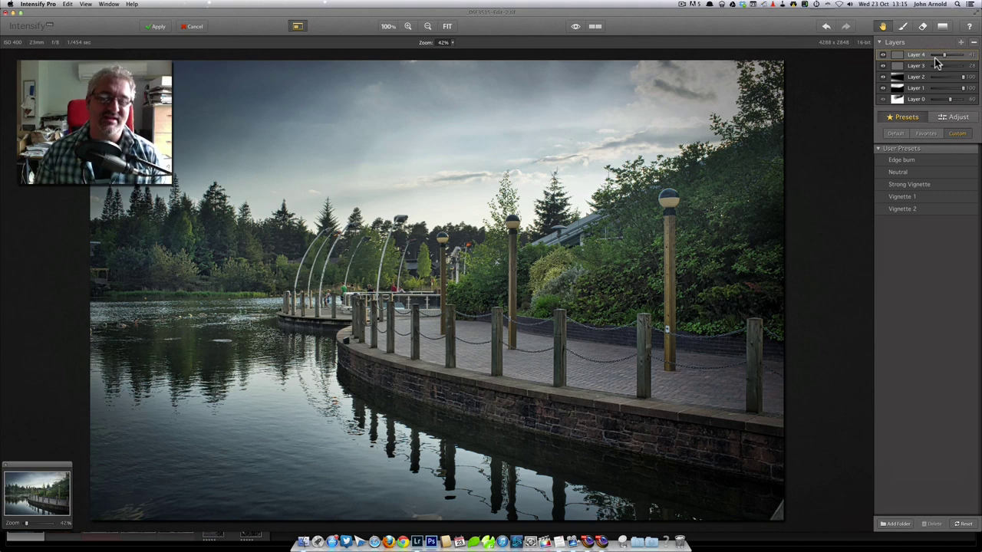
{"action": "left_click_drag", "start_coordinate": [942, 56], "coordinate": [941, 55]}
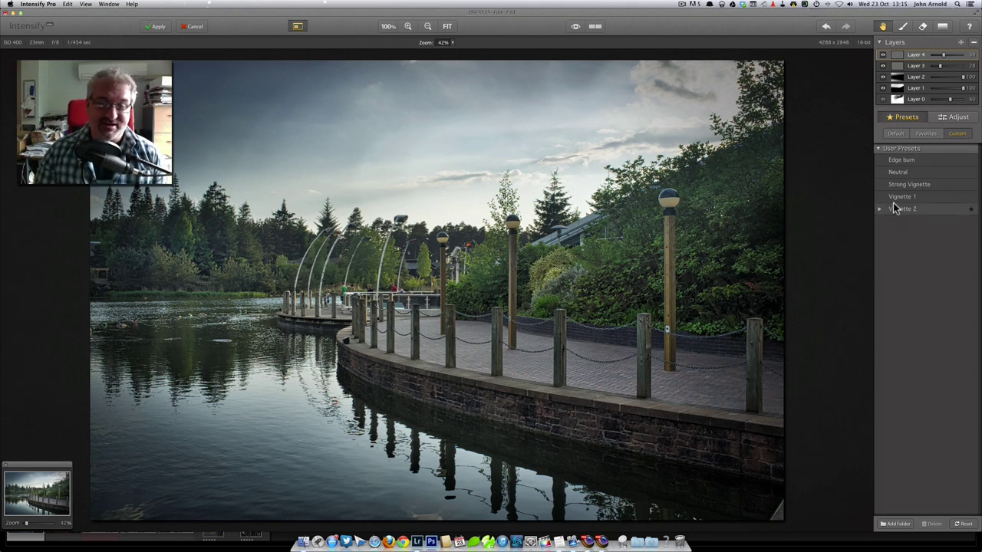
In Layer 4's Adjust sliders, raise Basic Tone Saturation to about +43
{"action": "left_click", "coordinate": [956, 119]}
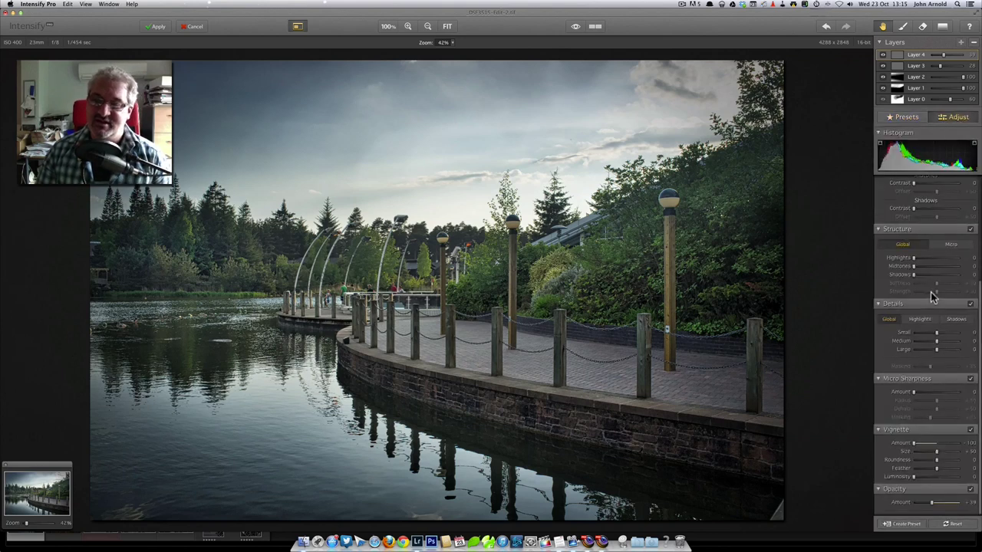
{"action": "scroll", "coordinate": [937, 307], "scroll_direction": "up", "scroll_amount": 4}
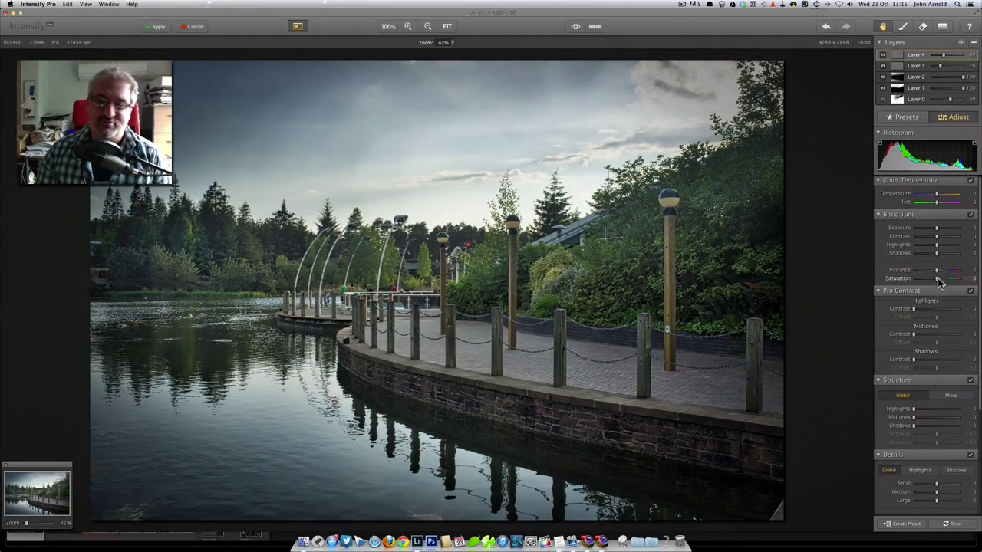
{"action": "left_click_drag", "start_coordinate": [936, 279], "coordinate": [949, 281]}
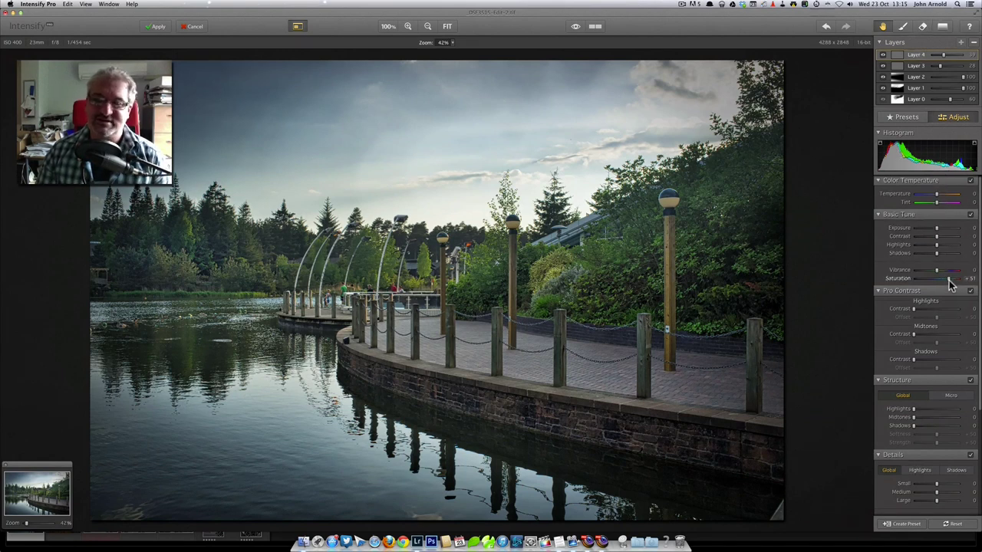
{"action": "left_click_drag", "start_coordinate": [949, 281], "coordinate": [947, 280]}
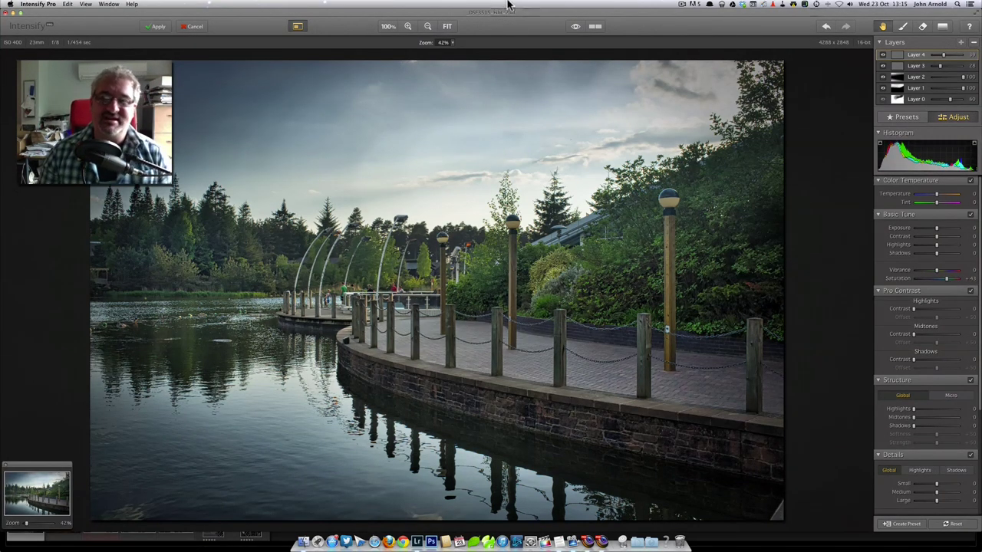
Switch to the split Before/After view to compare original and edited photo
{"action": "left_click", "coordinate": [595, 26]}
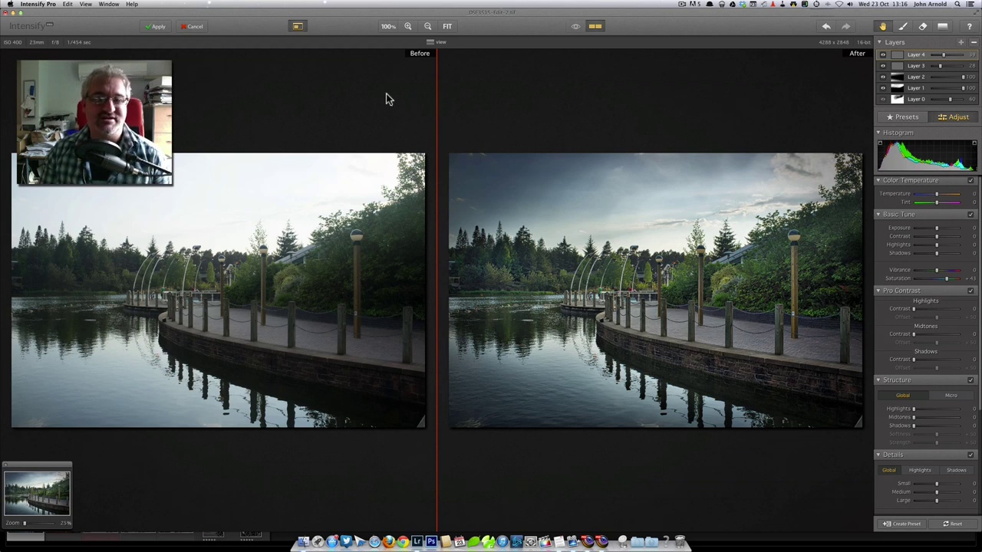
Apply all five layers' edits to the boardwalk photo and return it to Lightroom
{"action": "left_click", "coordinate": [157, 28]}
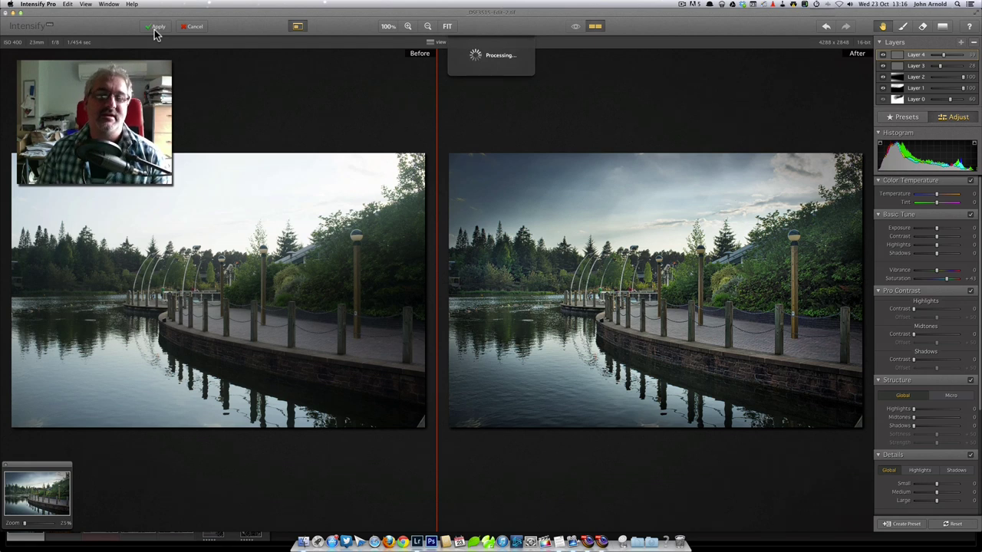